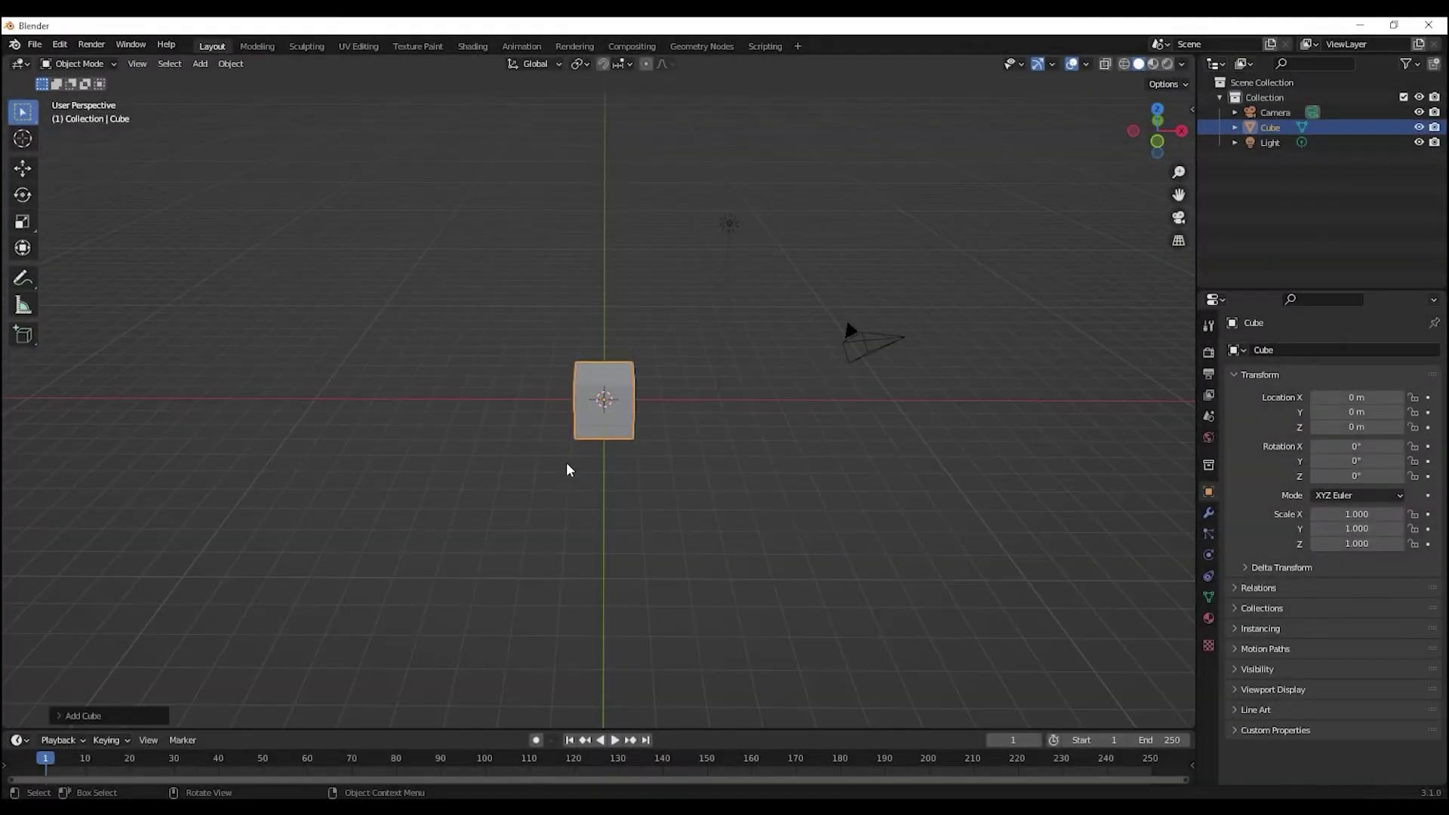
Step: Orbit the viewport to an angled perspective of the default cube, then deselect it
{"action": "mouse_move", "coordinate": [567, 464]}
{"action": "middle_mouse_down"}
{"action": "mouse_move", "coordinate": [632, 461]}
{"action": "mouse_move", "coordinate": [495, 476]}
{"action": "mouse_move", "coordinate": [526, 495]}
{"action": "mouse_move", "coordinate": [608, 479]}
{"action": "mouse_move", "coordinate": [654, 437]}
{"action": "mouse_move", "coordinate": [687, 430]}
{"action": "mouse_move", "coordinate": [508, 503]}
{"action": "mouse_move", "coordinate": [453, 479]}
{"action": "mouse_move", "coordinate": [489, 518]}
{"action": "mouse_move", "coordinate": [637, 459]}
{"action": "mouse_move", "coordinate": [573, 476]}
{"action": "mouse_move", "coordinate": [592, 479]}
{"action": "middle_mouse_up"}
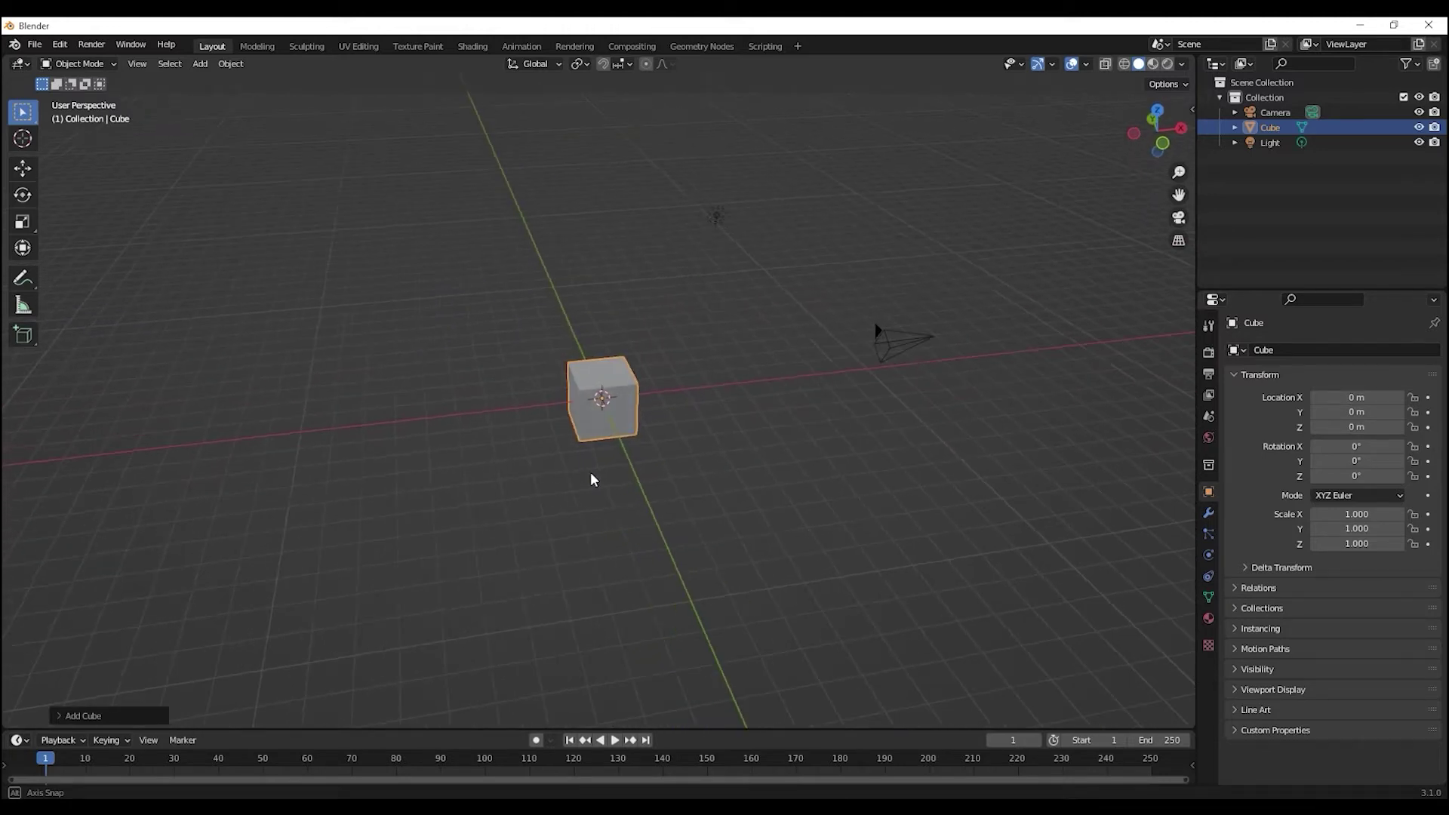
{"action": "left_click", "coordinate": [468, 308]}
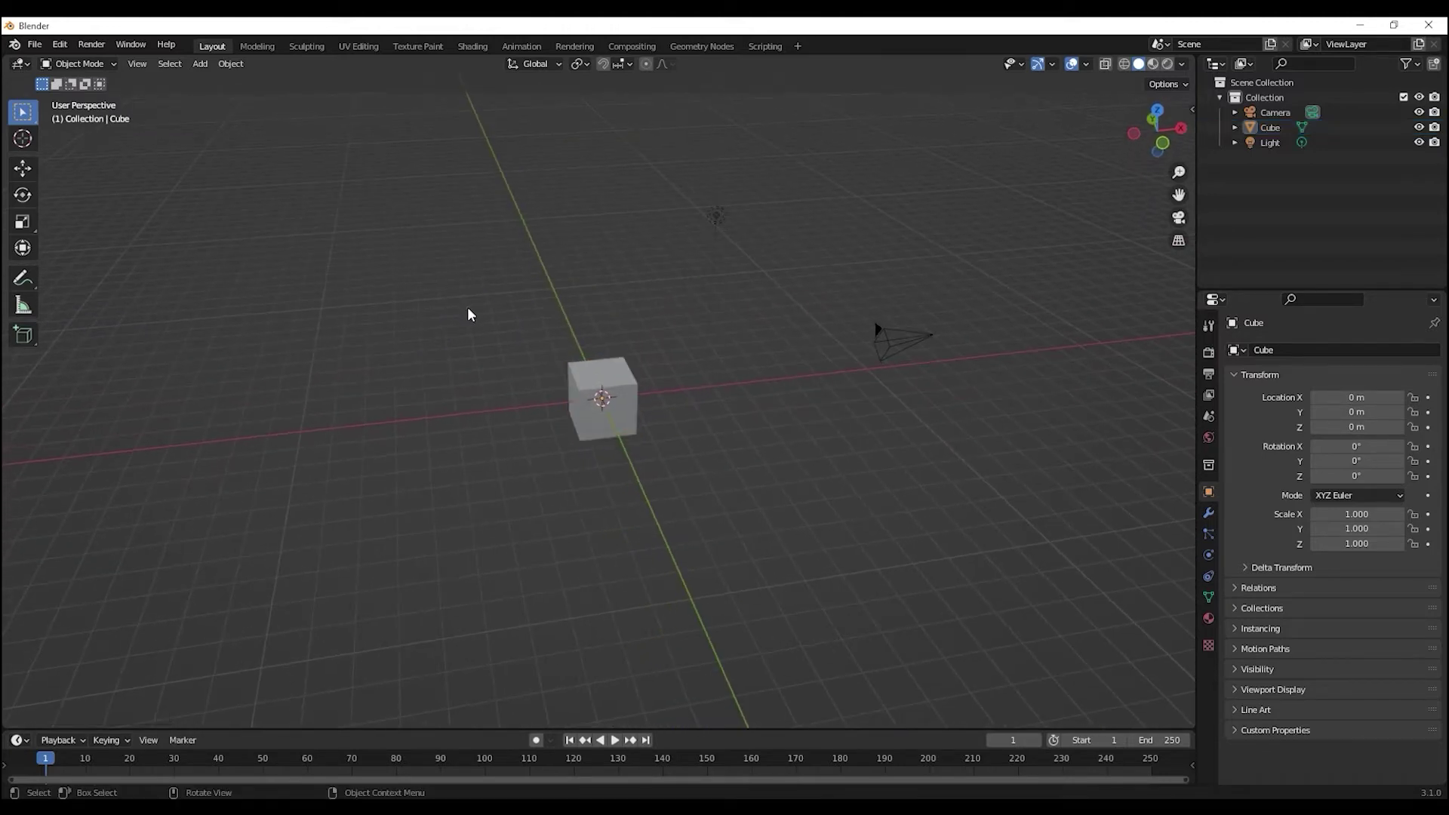
Step: Add the first jpg from Desktop > tutorial > Cereal Box Model as a reference image
{"action": "left_click", "coordinate": [199, 66]}
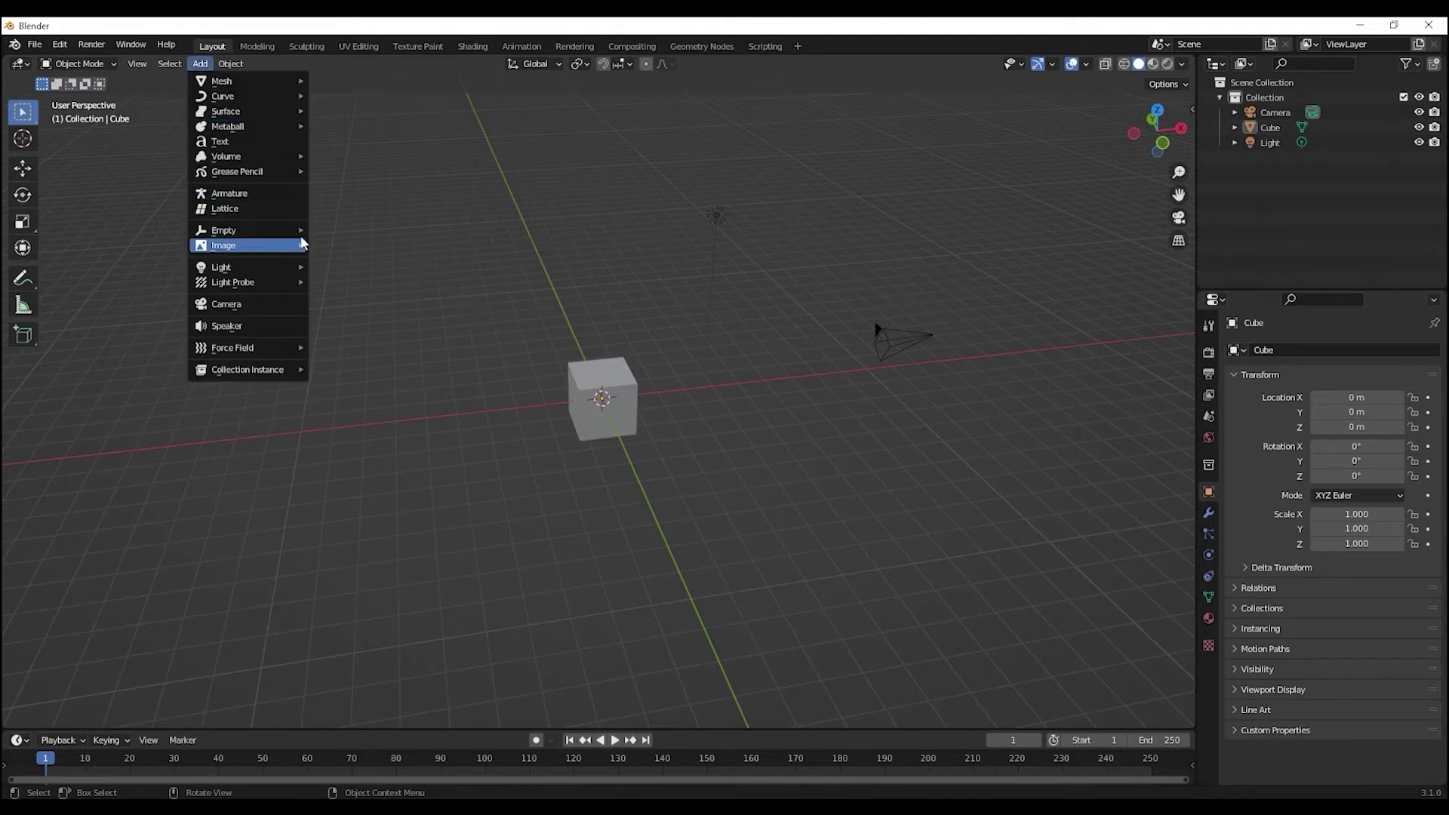
{"action": "mouse_move", "coordinate": [238, 246]}
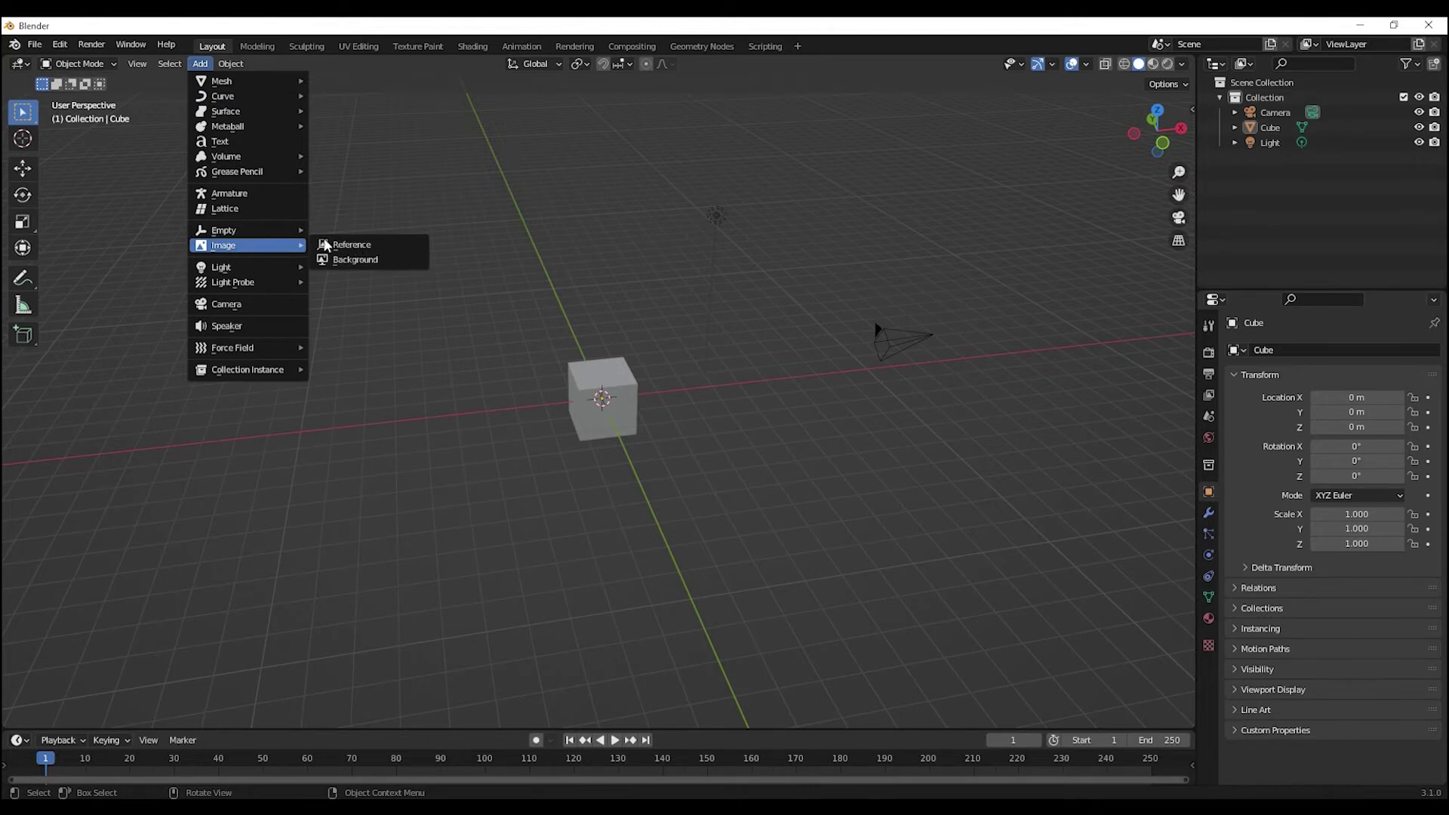
{"action": "left_click", "coordinate": [334, 246]}
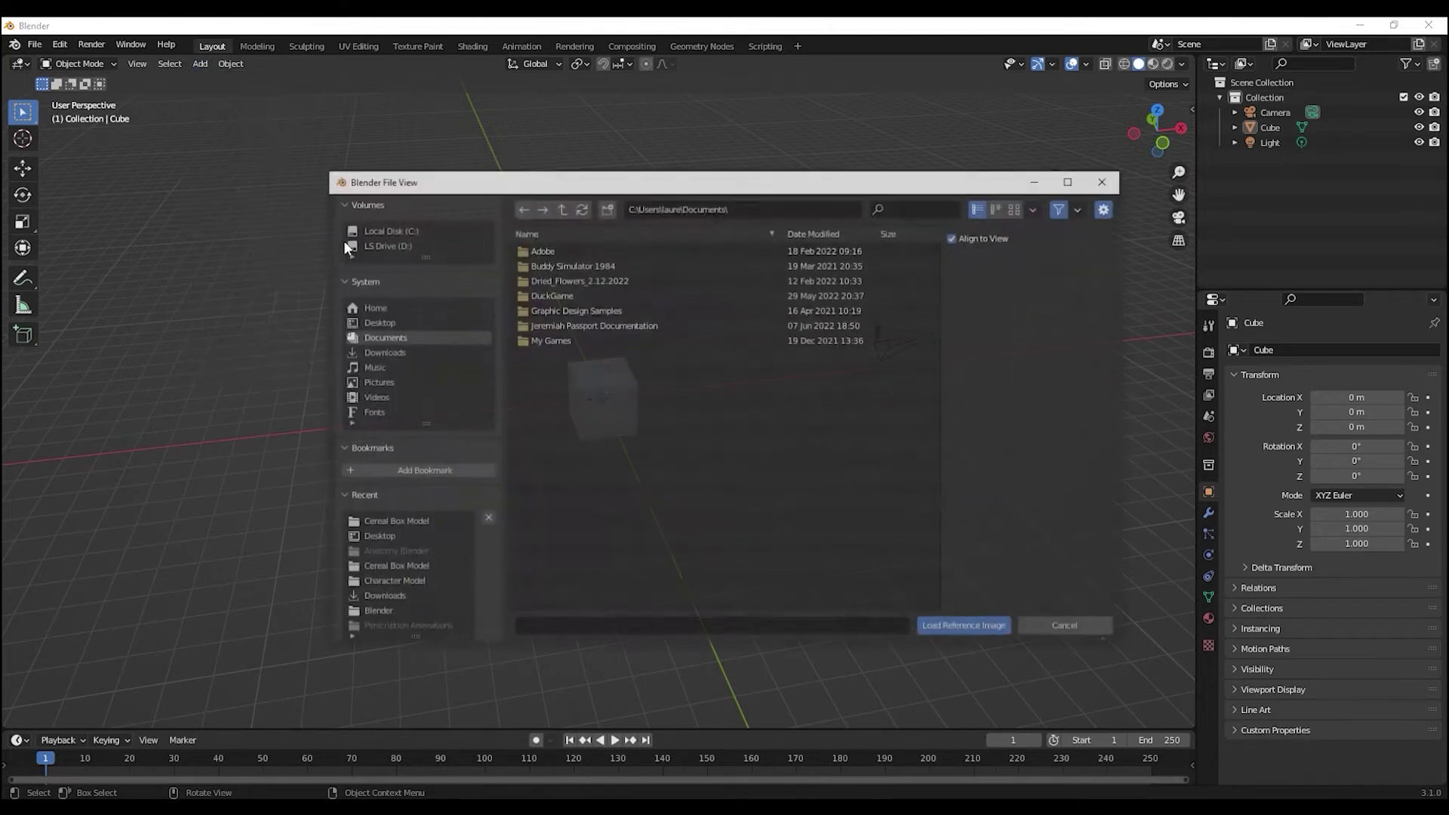
{"action": "left_click", "coordinate": [375, 308]}
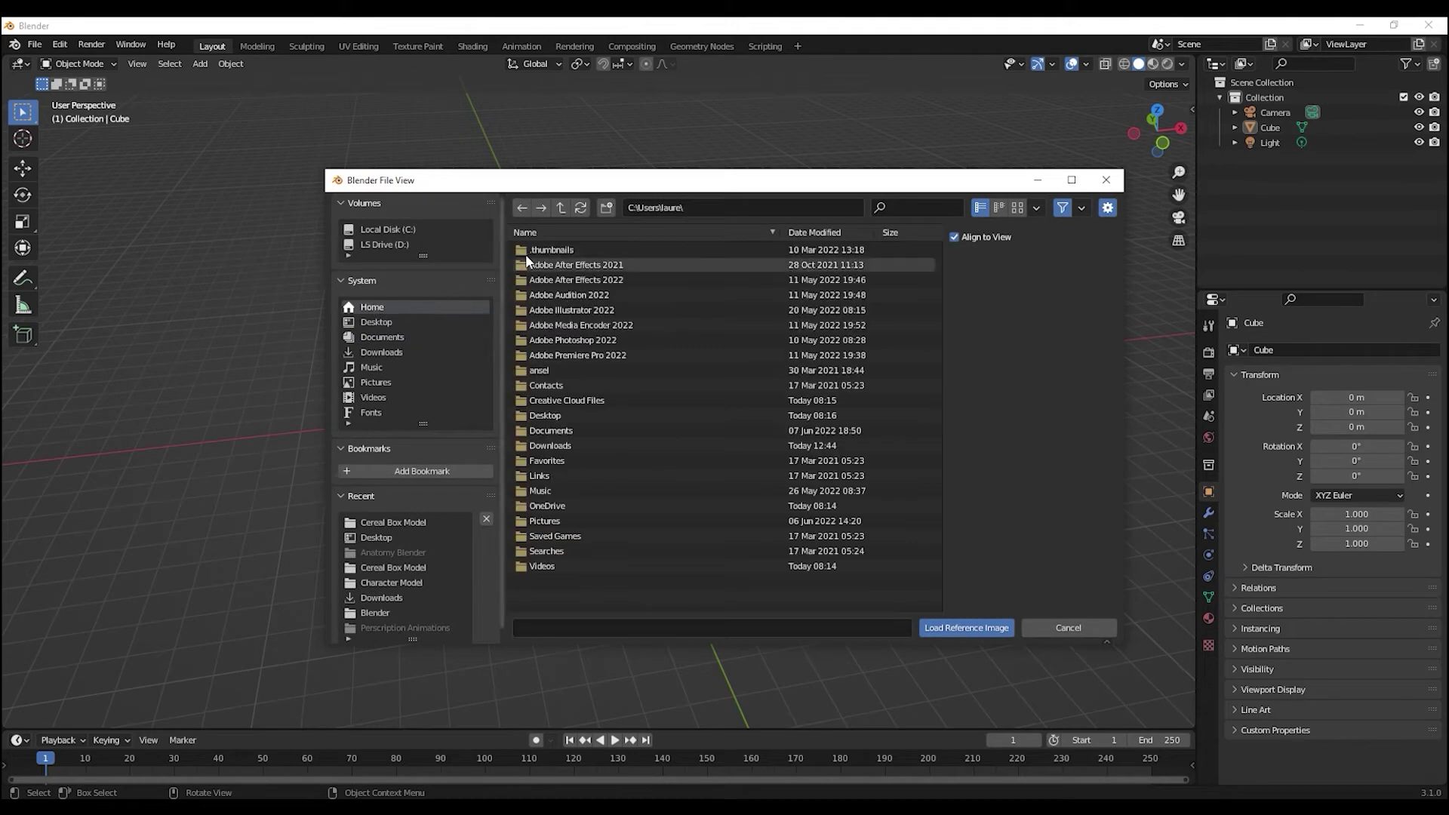
{"action": "left_click", "coordinate": [374, 325]}
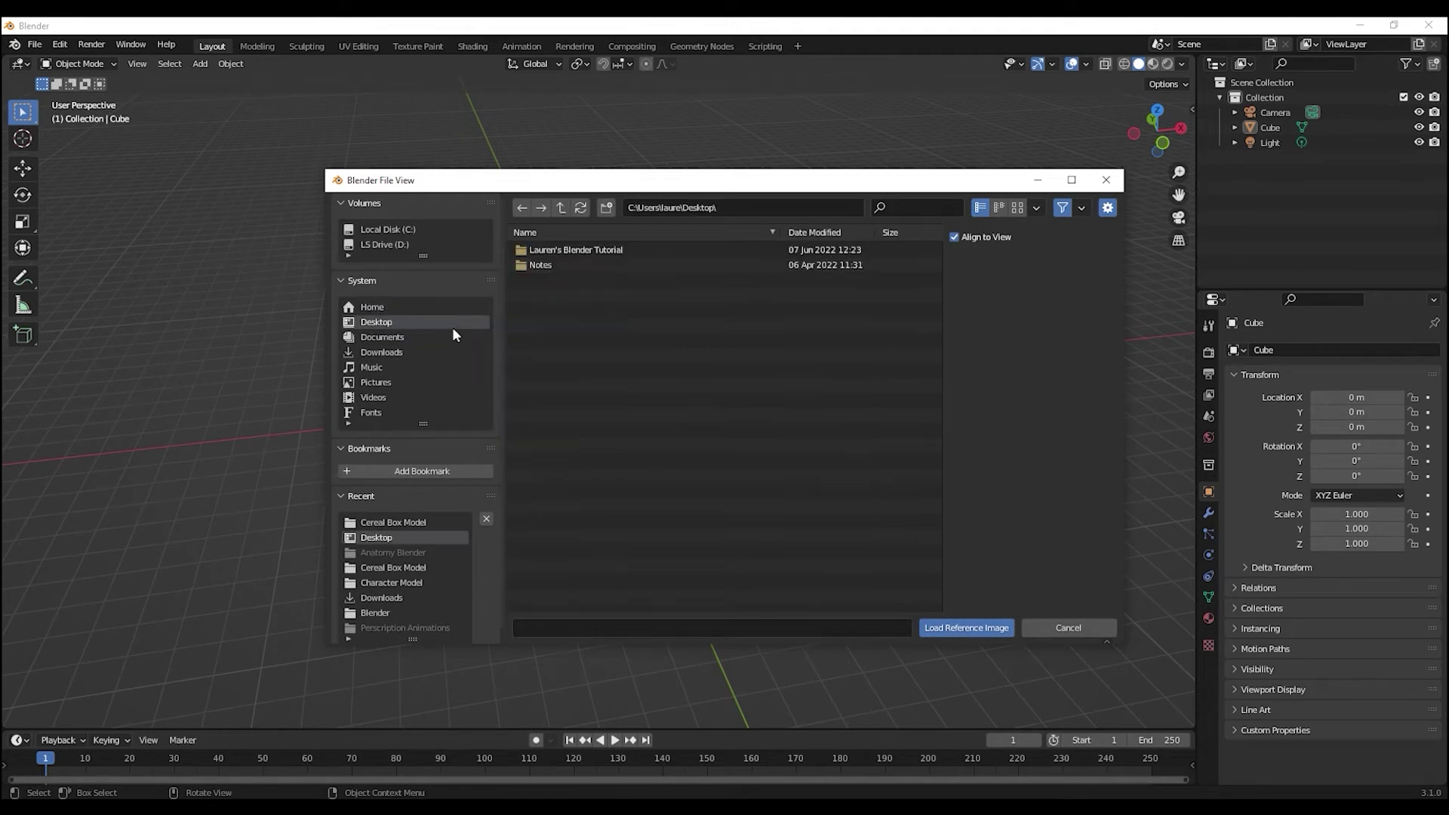
{"action": "double_click", "coordinate": [548, 250]}
{"action": "double_click", "coordinate": [557, 250]}
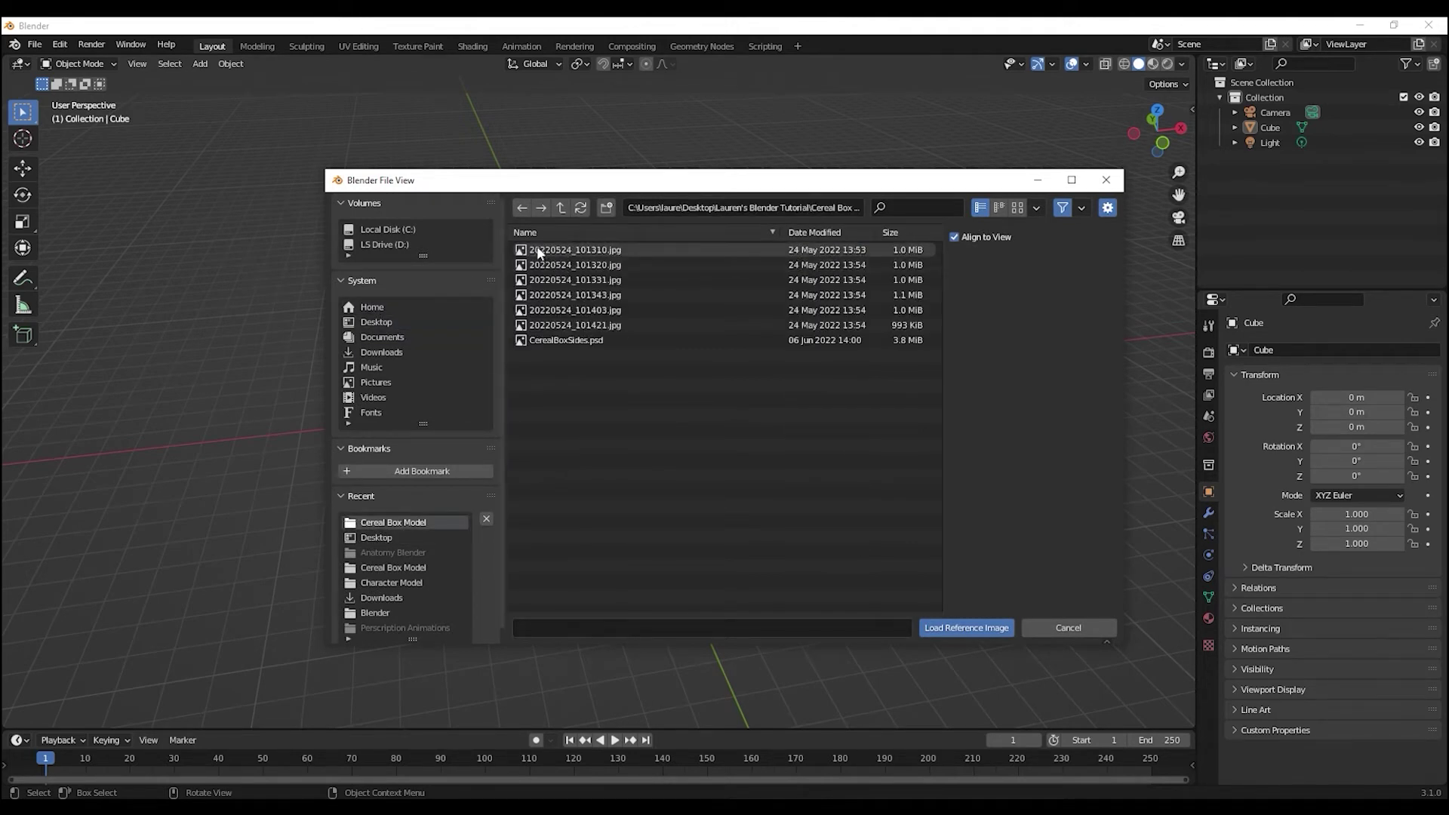
{"action": "left_click", "coordinate": [537, 249]}
{"action": "left_click", "coordinate": [955, 631]}
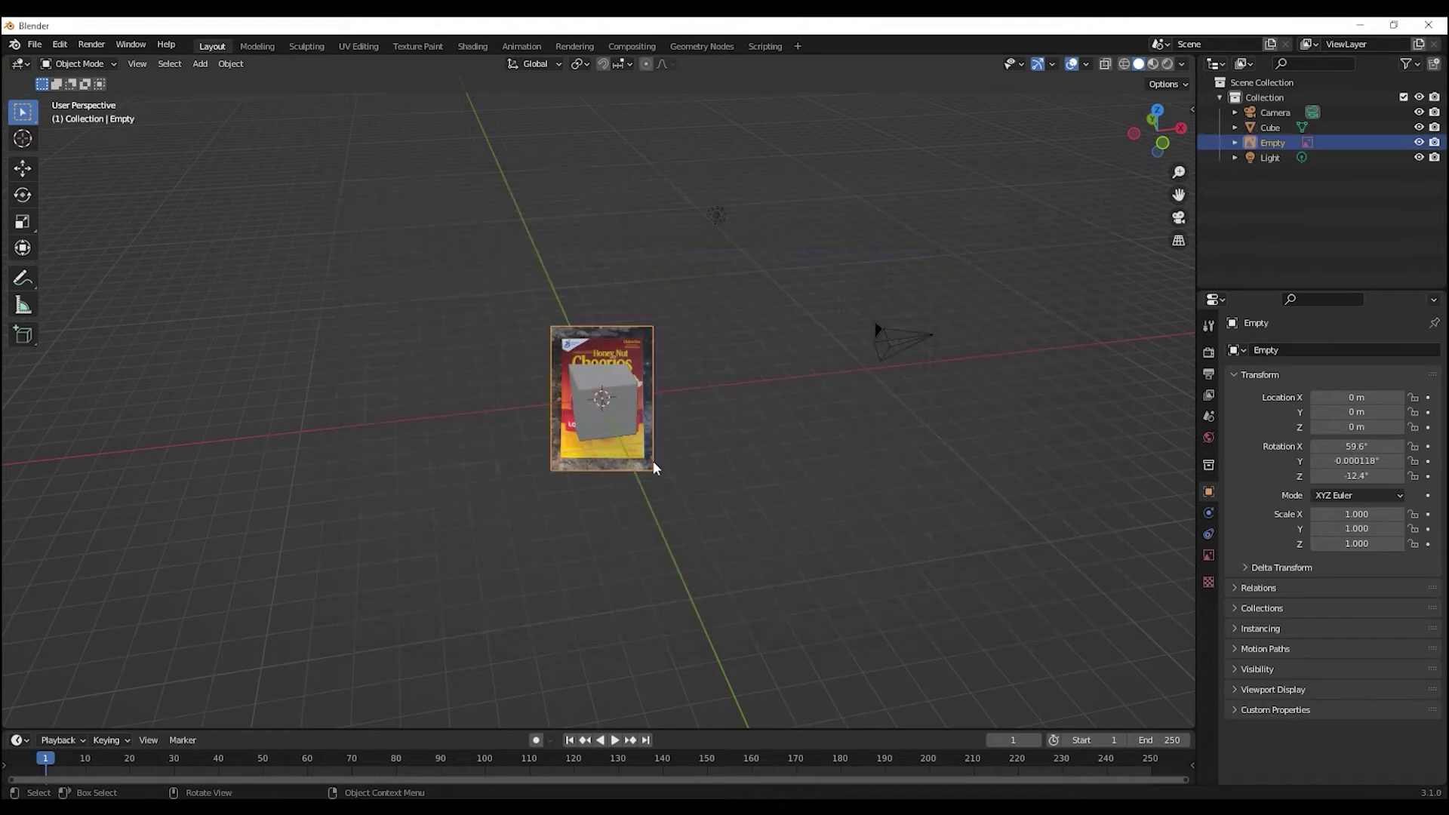
{"action": "mouse_move", "coordinate": [654, 468]}
{"action": "middle_mouse_down"}
{"action": "mouse_move", "coordinate": [679, 496]}
{"action": "mouse_move", "coordinate": [750, 453]}
{"action": "mouse_move", "coordinate": [679, 472]}
{"action": "mouse_move", "coordinate": [710, 458]}
{"action": "middle_mouse_up"}
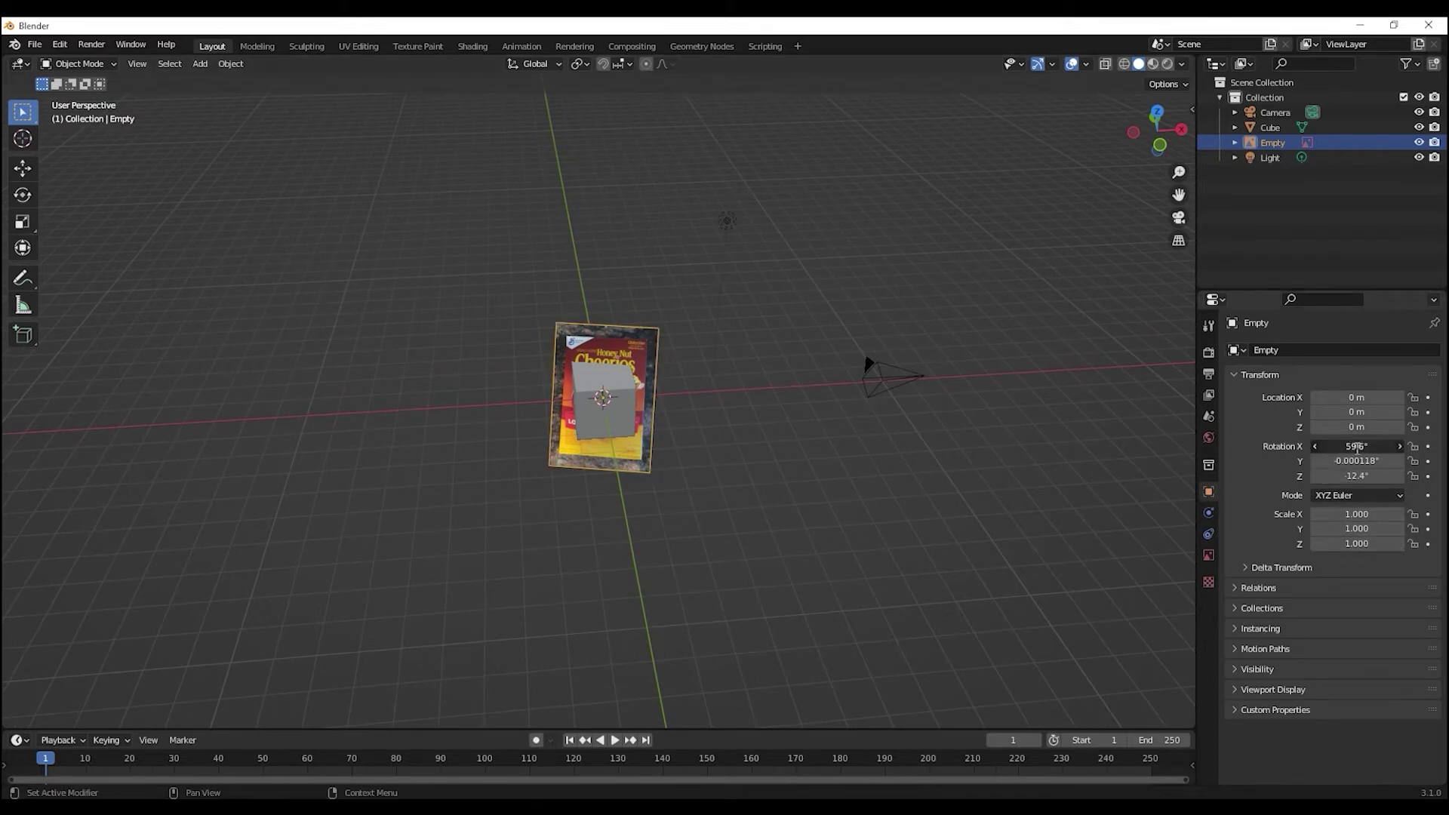
Step: Set the reference image's rotation to X 90°, Y 0°, Z 0°
{"action": "left_click", "coordinate": [1356, 447]}
{"action": "type", "text": "90"}
{"action": "key", "text": "Return"}
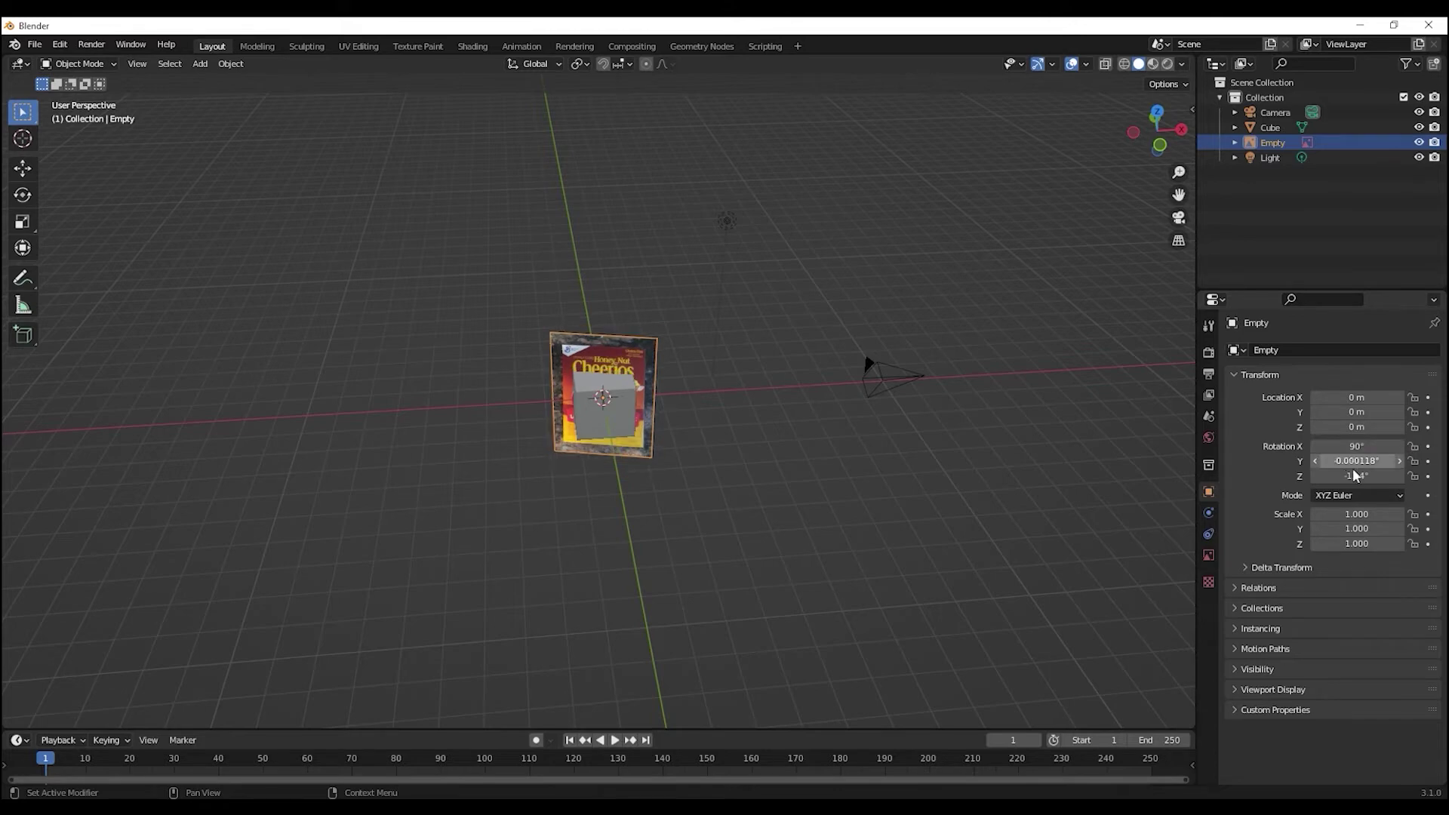
{"action": "left_click", "coordinate": [1356, 461]}
{"action": "type", "text": "0"}
{"action": "key", "text": "Return"}
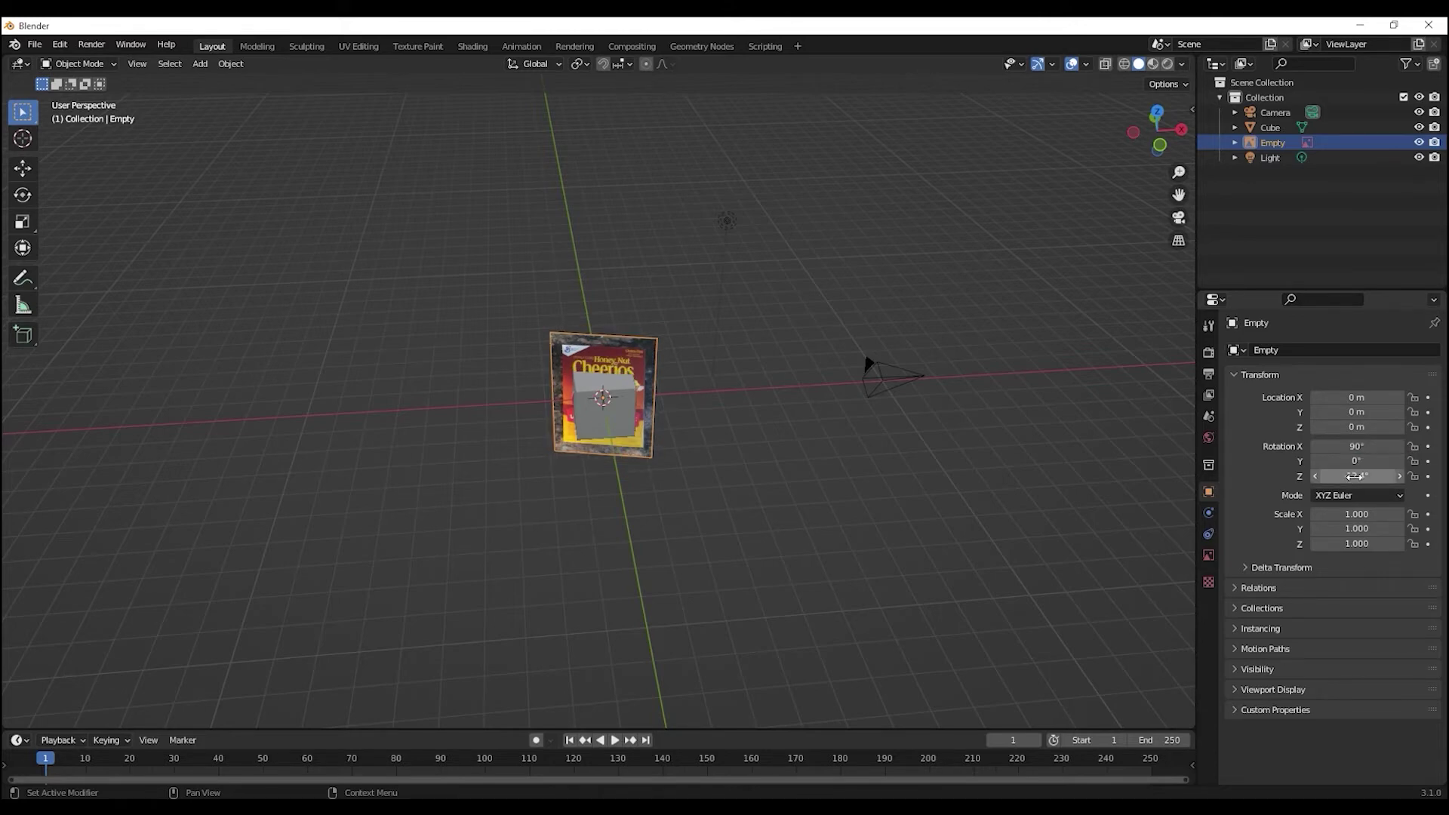
{"action": "key", "text": "BackSpace"}
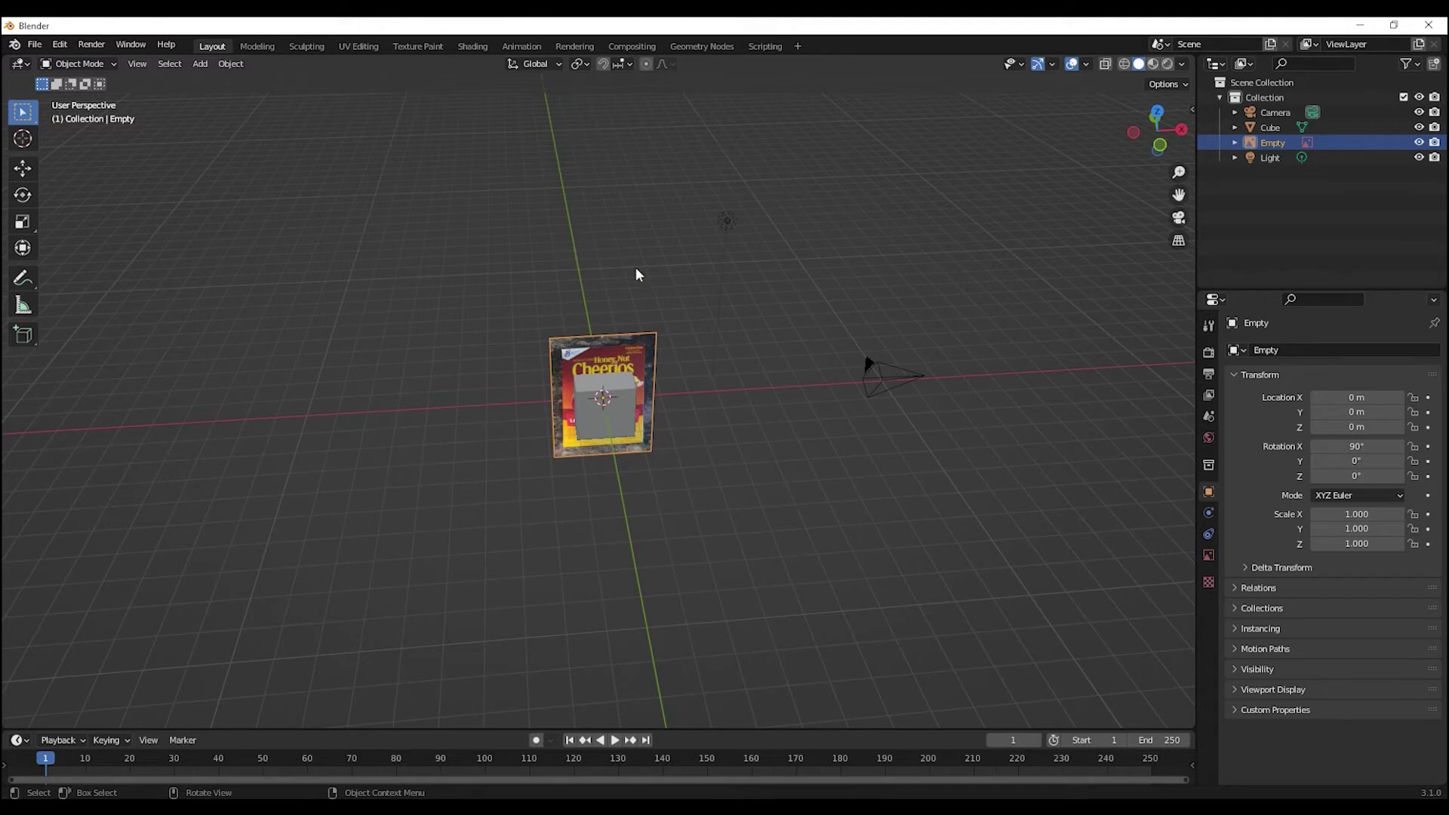
{"action": "key", "text": "shift+space"}
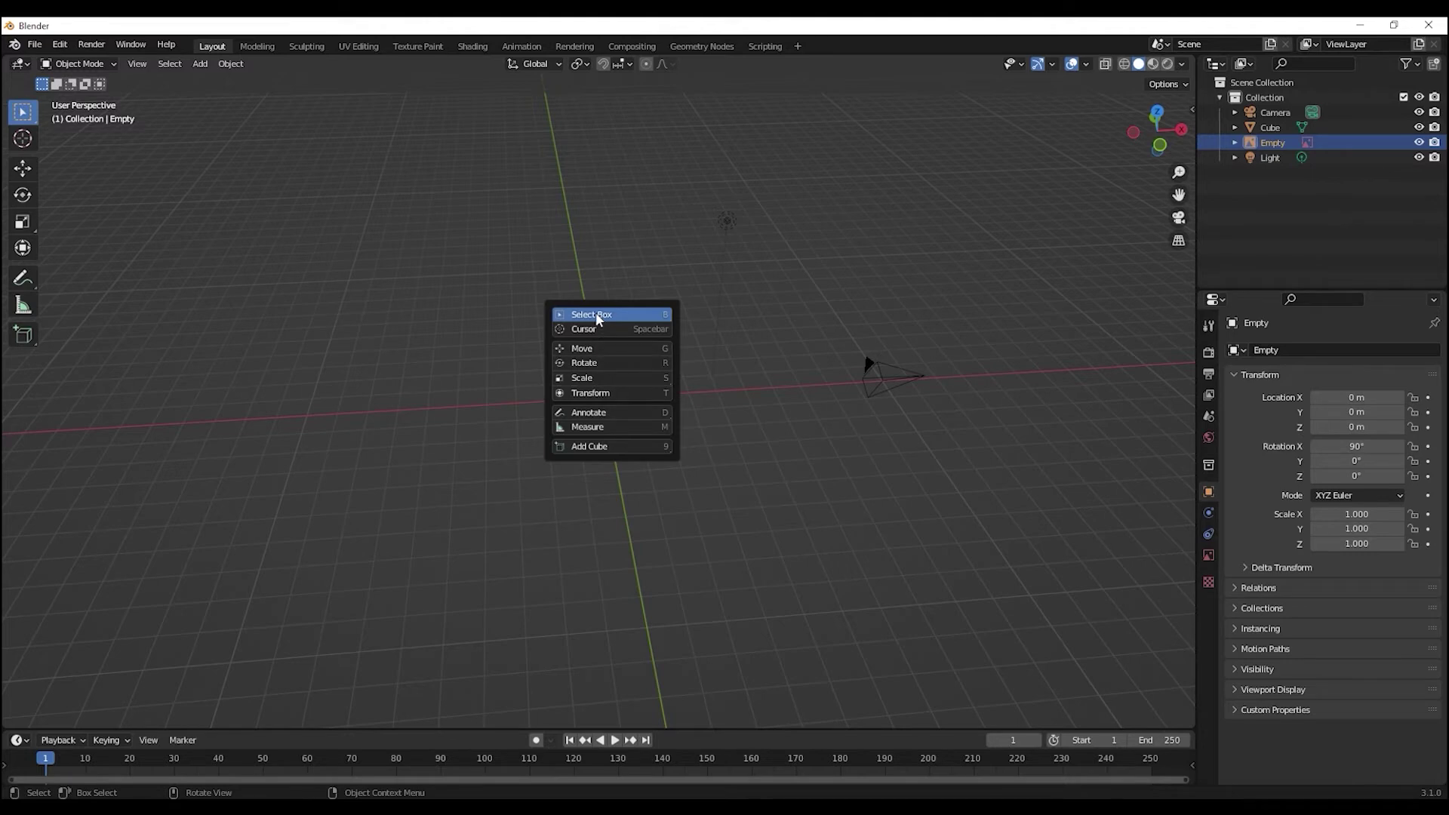
Step: Move the reference image back to Y 3.5559 m and up to Z 2.0677 m
{"action": "left_click", "coordinate": [602, 354]}
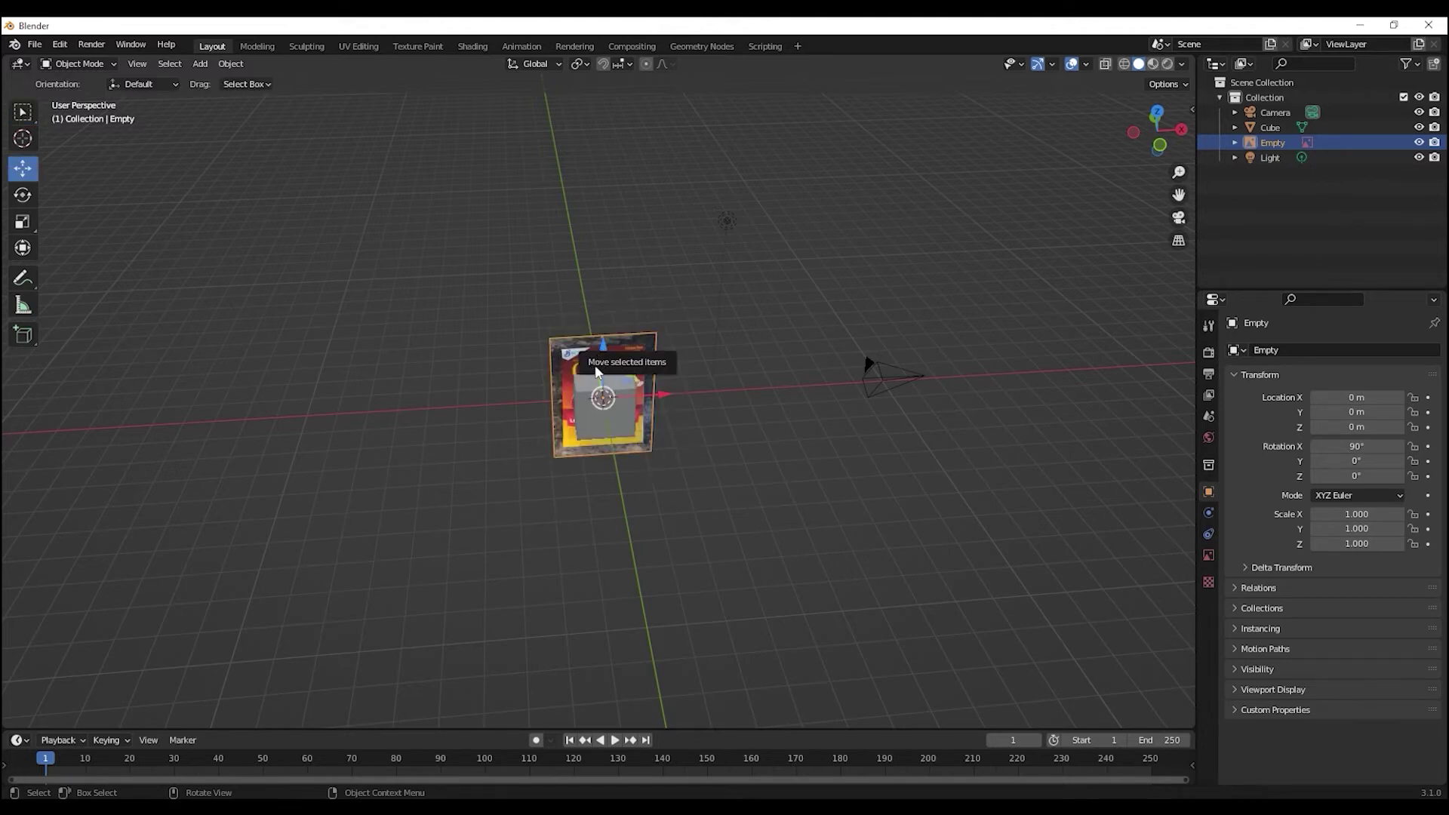
{"action": "left_click_drag", "start_coordinate": [597, 352], "coordinate": [596, 281]}
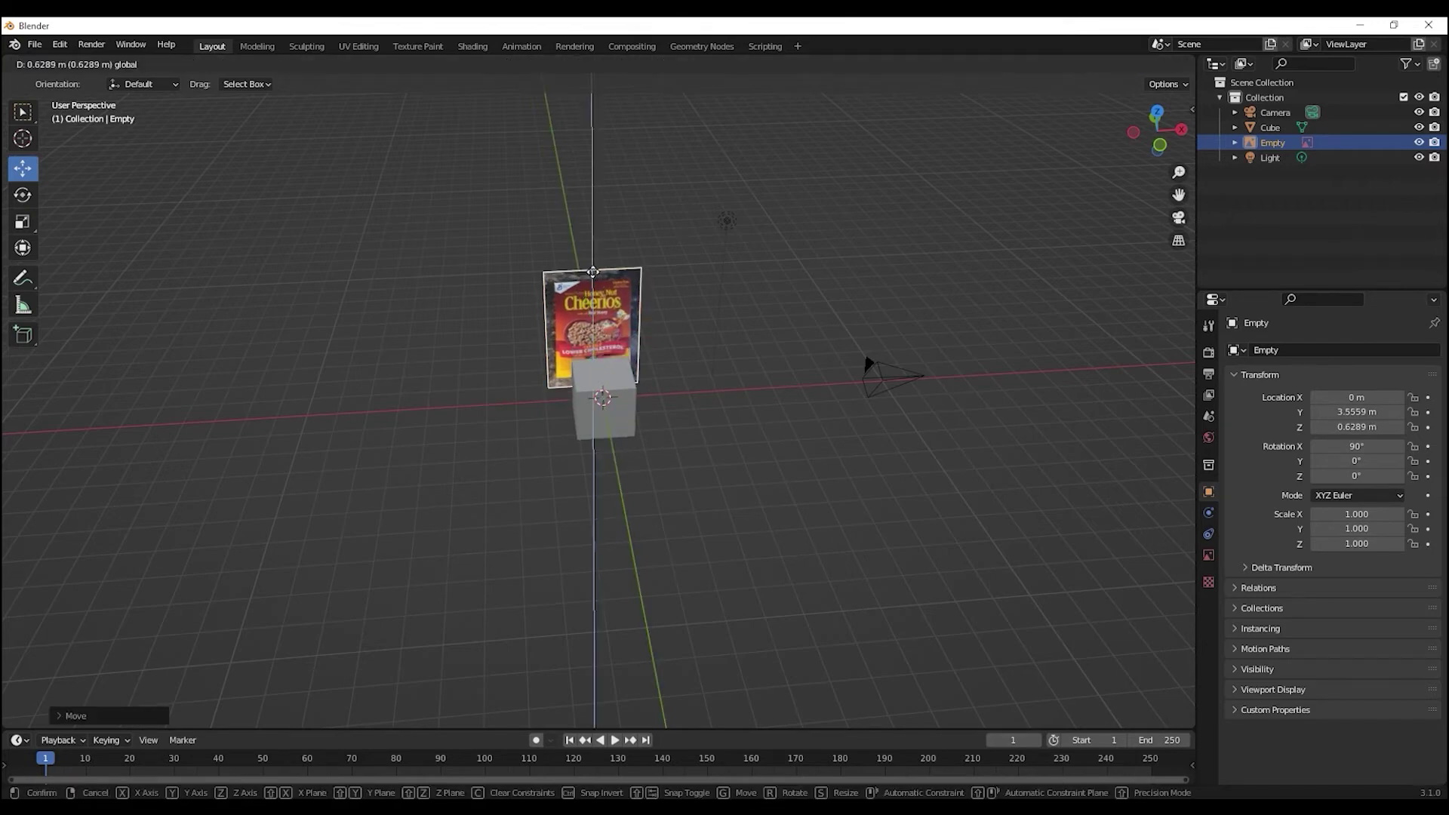
{"action": "left_click", "coordinate": [1161, 147]}
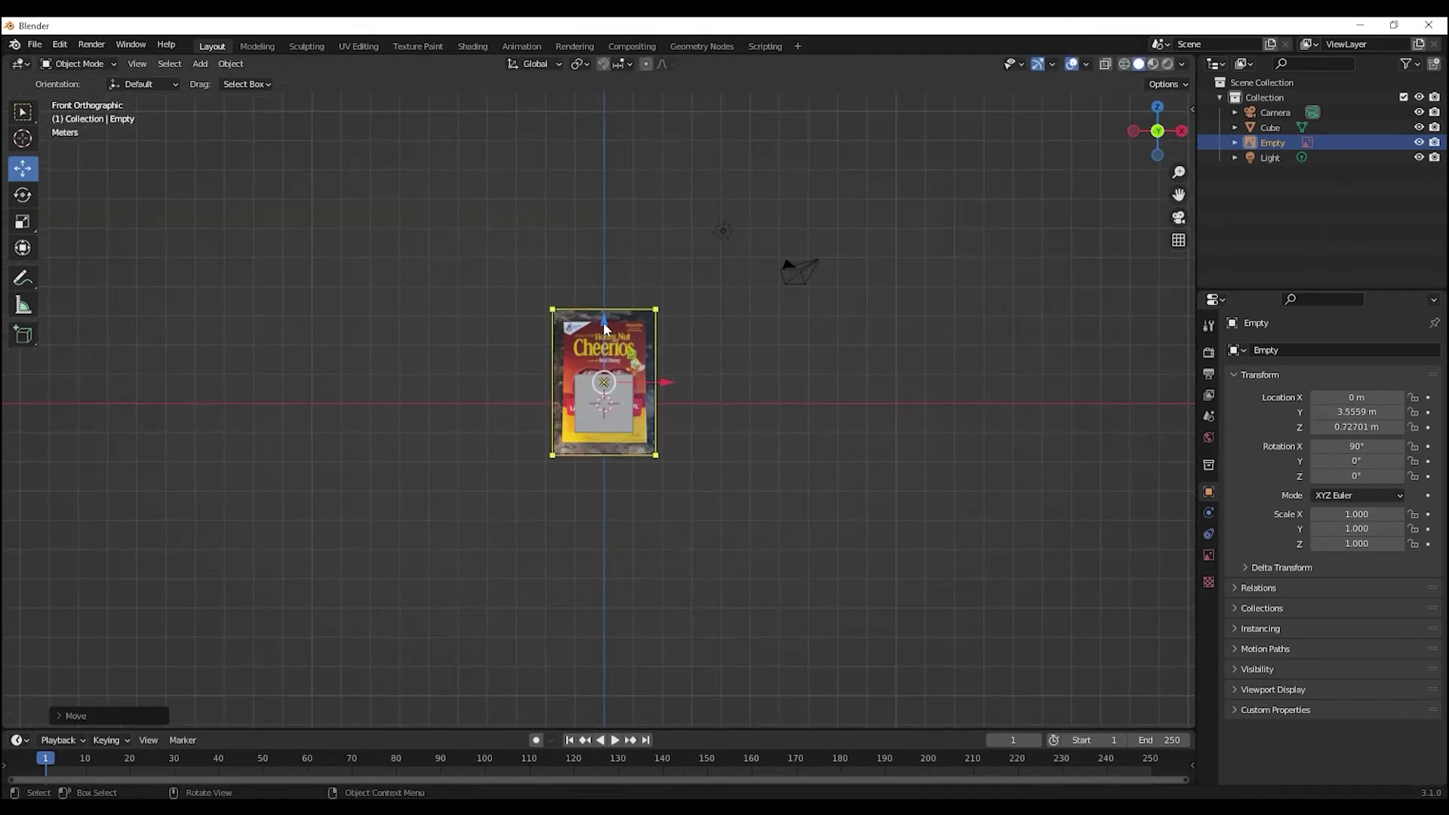
{"action": "left_click_drag", "start_coordinate": [604, 324], "coordinate": [603, 280]}
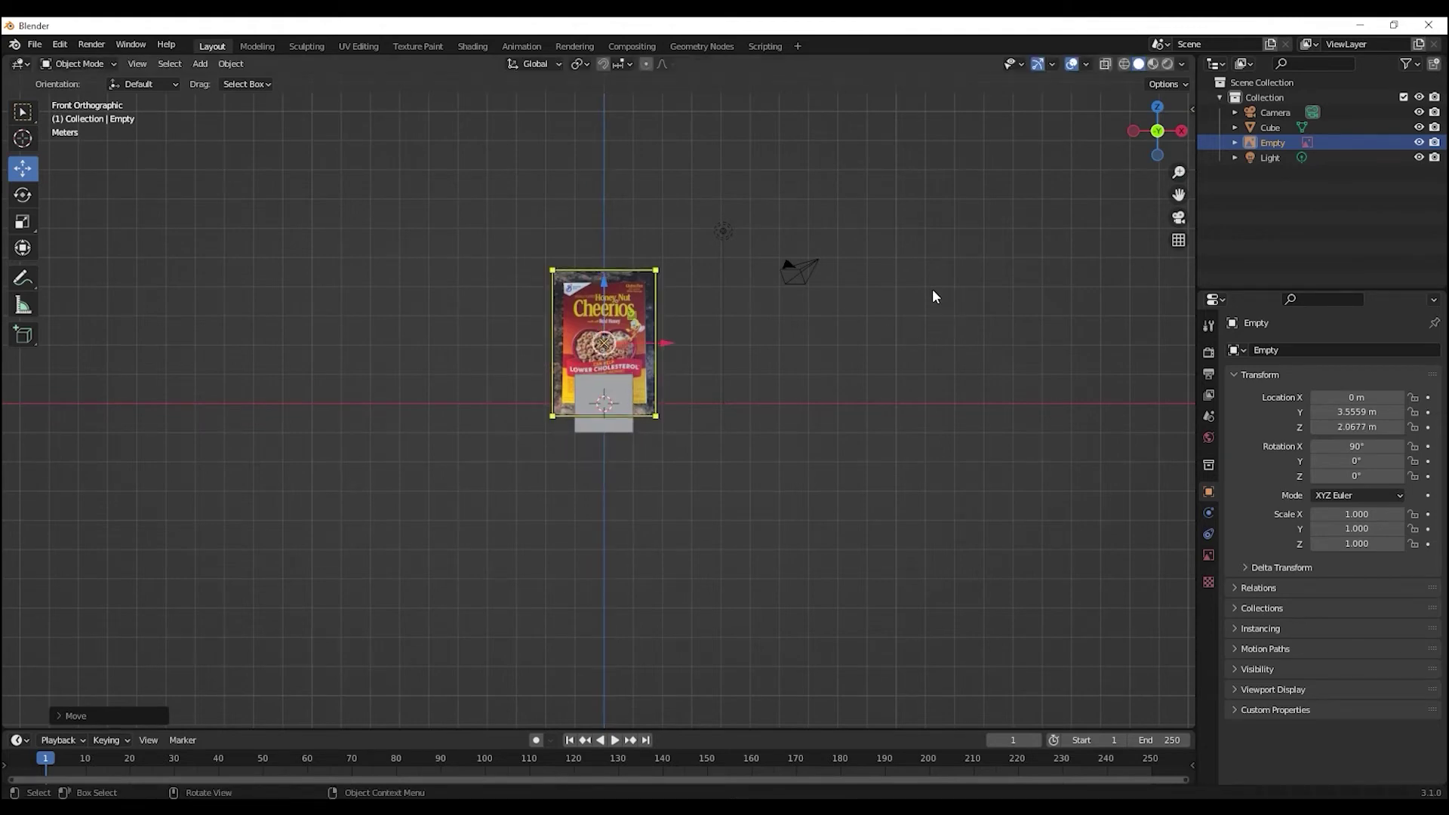
{"action": "mouse_move", "coordinate": [593, 469]}
{"action": "middle_mouse_down"}
{"action": "mouse_move", "coordinate": [604, 487]}
{"action": "mouse_move", "coordinate": [690, 510]}
{"action": "mouse_move", "coordinate": [575, 513]}
{"action": "mouse_move", "coordinate": [643, 527]}
{"action": "mouse_move", "coordinate": [604, 522]}
{"action": "mouse_move", "coordinate": [626, 425]}
{"action": "middle_mouse_up"}
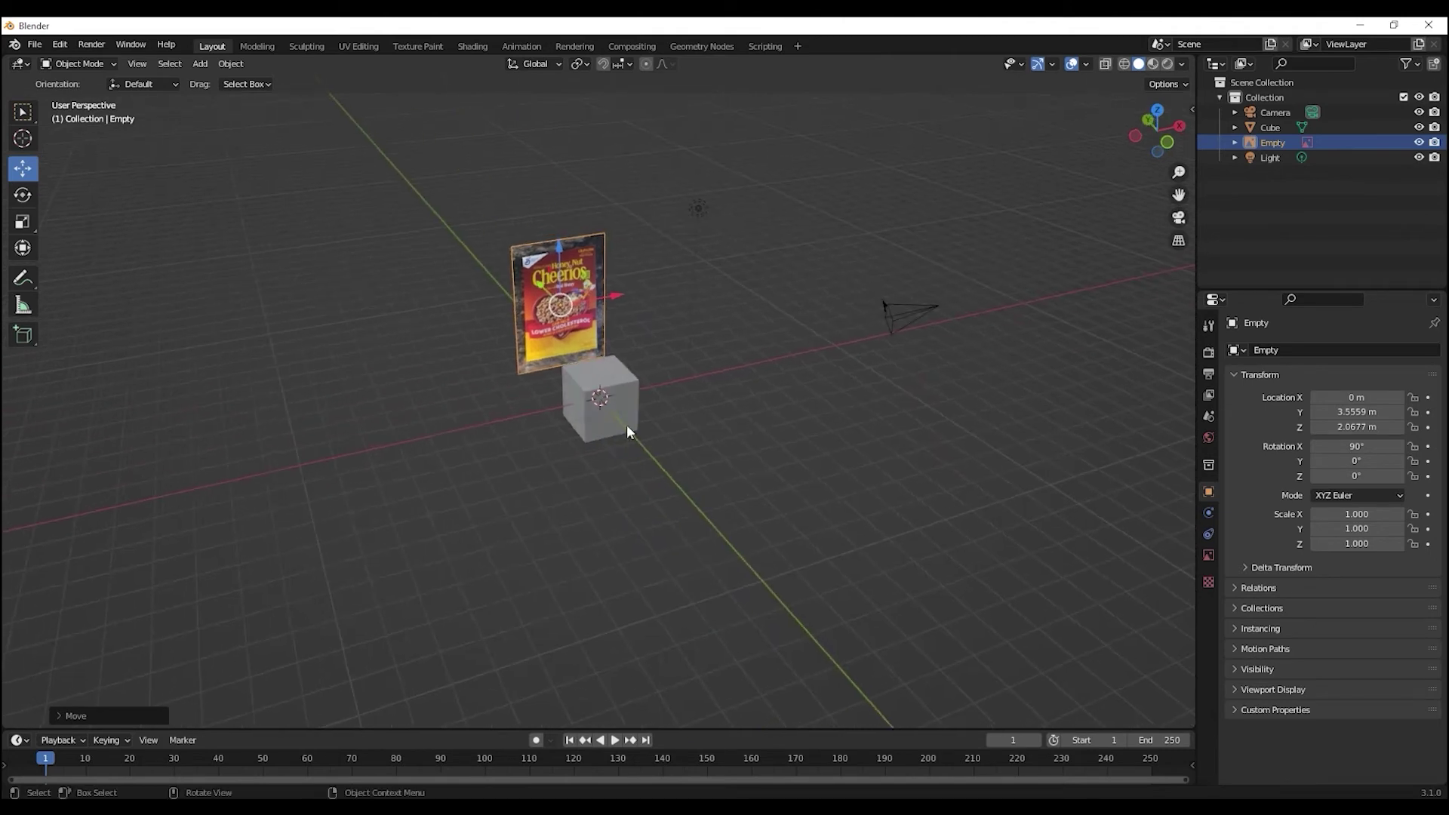
{"action": "left_click", "coordinate": [619, 403]}
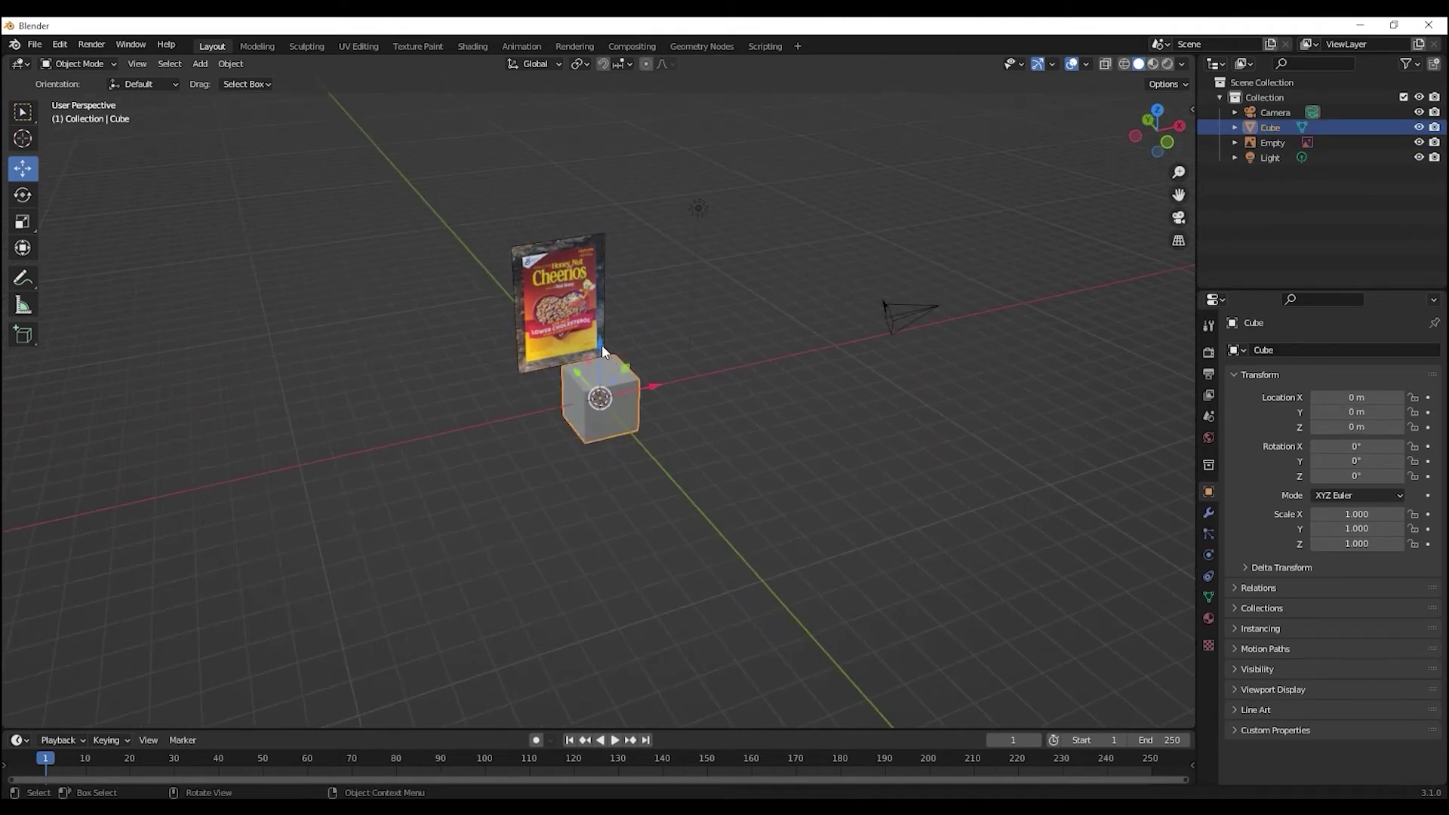
Step: Raise the cube to Z 1.04 m and scale it to 7.8 × 1.5 × 11.5
{"action": "left_click_drag", "start_coordinate": [601, 344], "coordinate": [603, 309]}
{"action": "mouse_move", "coordinate": [682, 456]}
{"action": "middle_mouse_down"}
{"action": "mouse_move", "coordinate": [631, 471]}
{"action": "mouse_move", "coordinate": [733, 472]}
{"action": "mouse_move", "coordinate": [632, 473]}
{"action": "mouse_move", "coordinate": [809, 418]}
{"action": "mouse_move", "coordinate": [558, 450]}
{"action": "mouse_move", "coordinate": [556, 501]}
{"action": "mouse_move", "coordinate": [738, 443]}
{"action": "mouse_move", "coordinate": [586, 469]}
{"action": "mouse_move", "coordinate": [663, 473]}
{"action": "mouse_move", "coordinate": [647, 476]}
{"action": "mouse_move", "coordinate": [641, 453]}
{"action": "middle_mouse_up"}
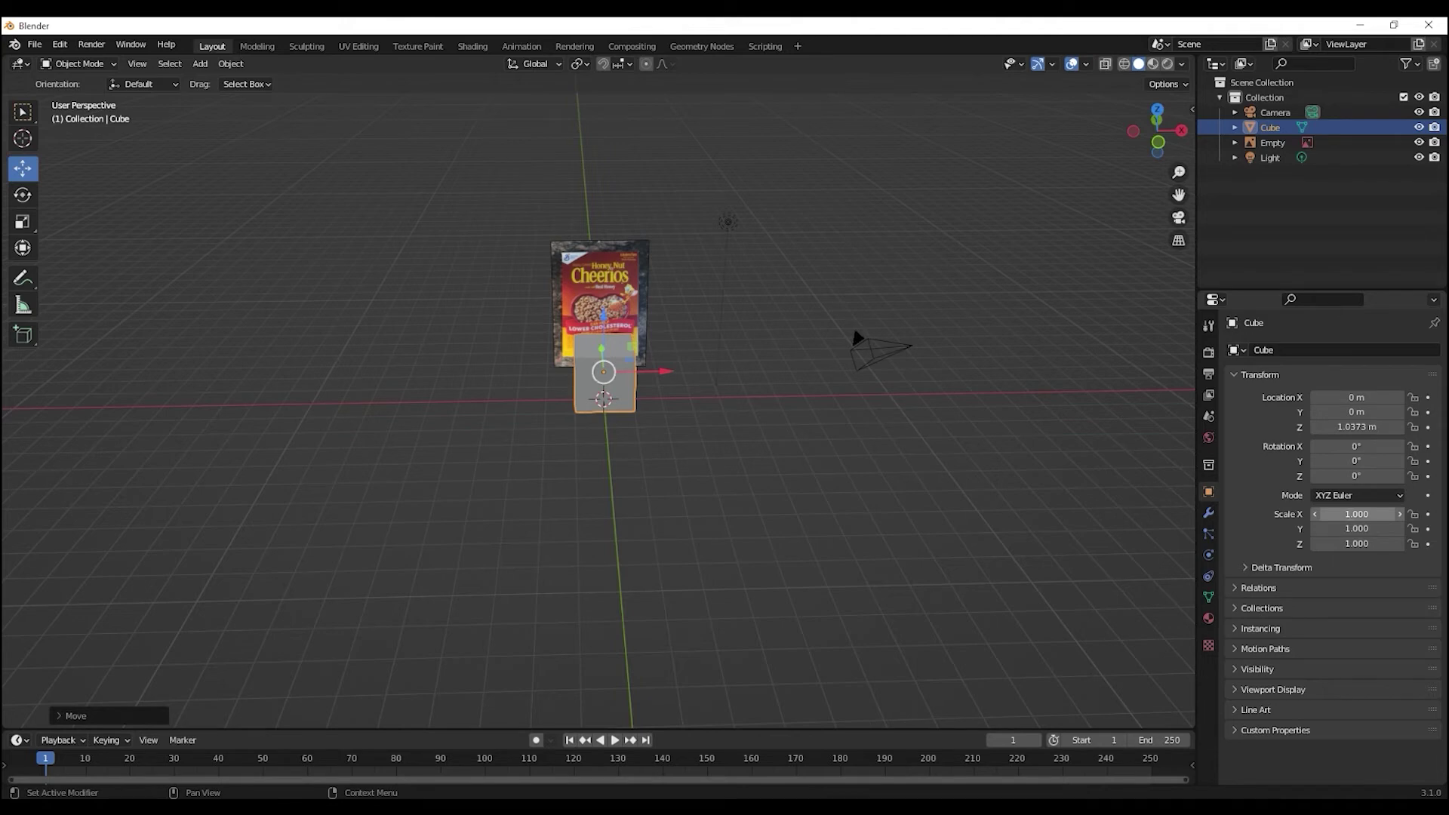
{"action": "left_click", "coordinate": [1351, 514]}
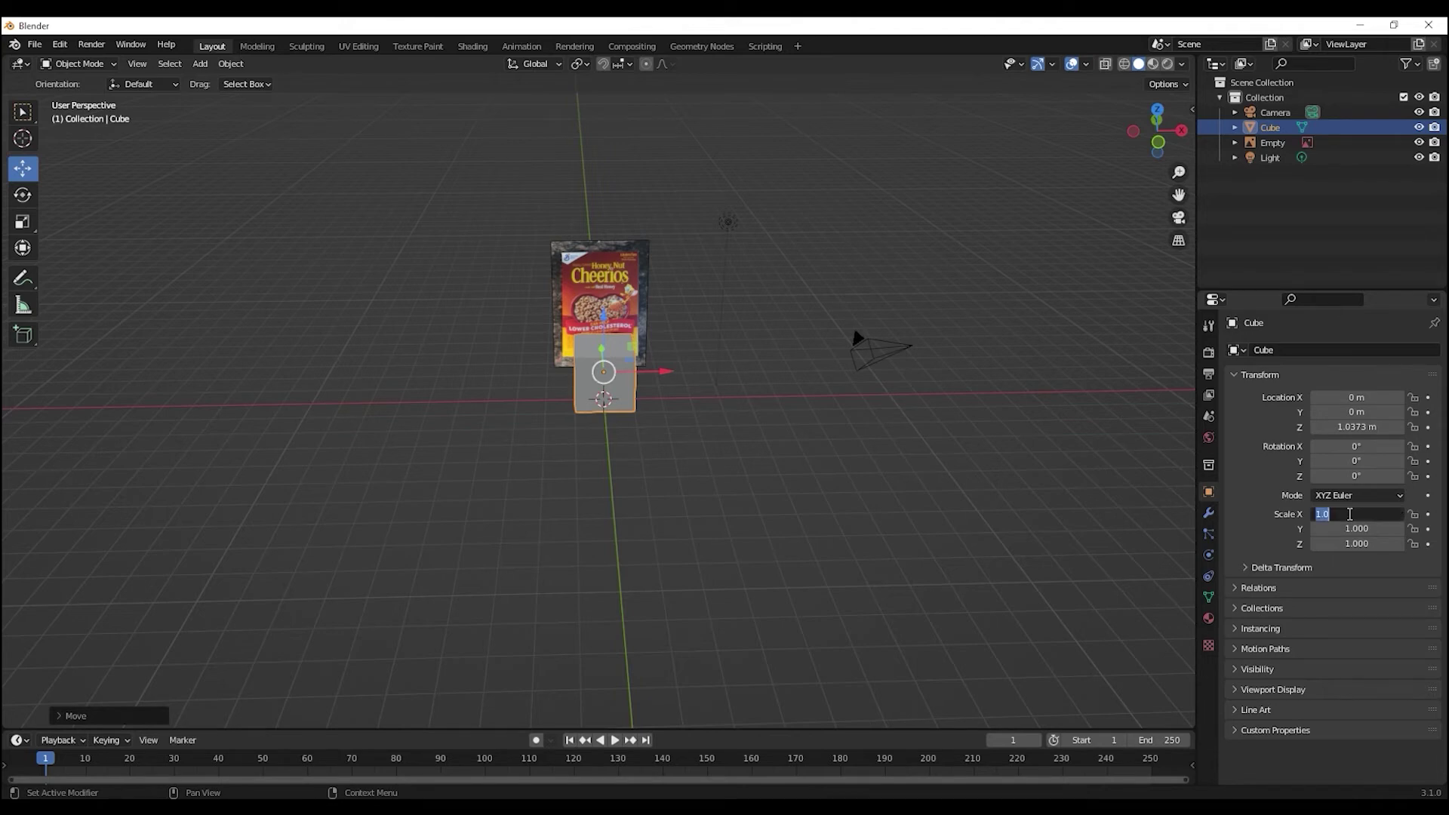
{"action": "type", "text": "7"}
{"action": "type", "text": ".8"}
{"action": "key", "text": "Return"}
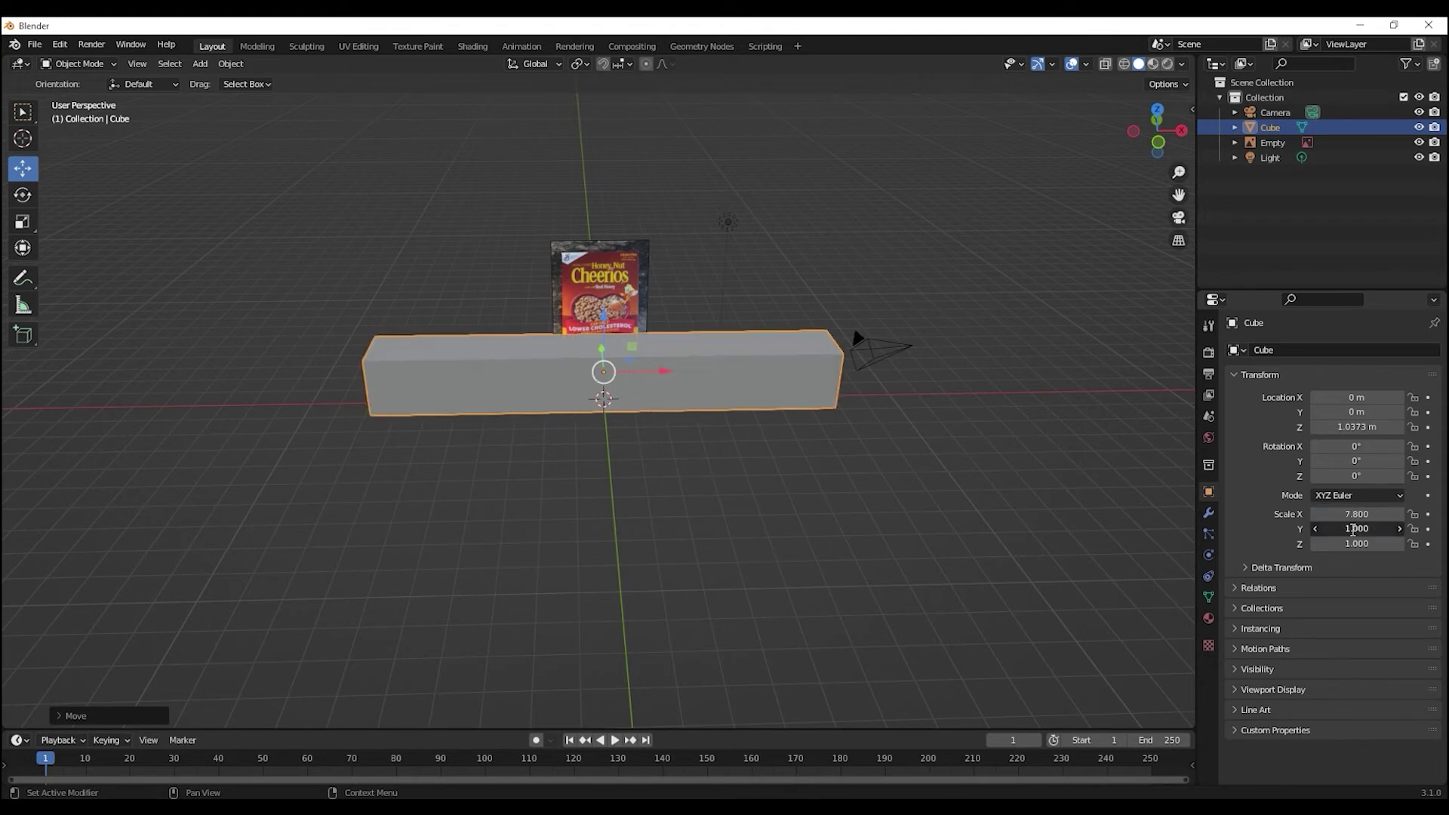
{"action": "left_click", "coordinate": [1354, 530]}
{"action": "type", "text": "1.5"}
{"action": "key", "text": "Return"}
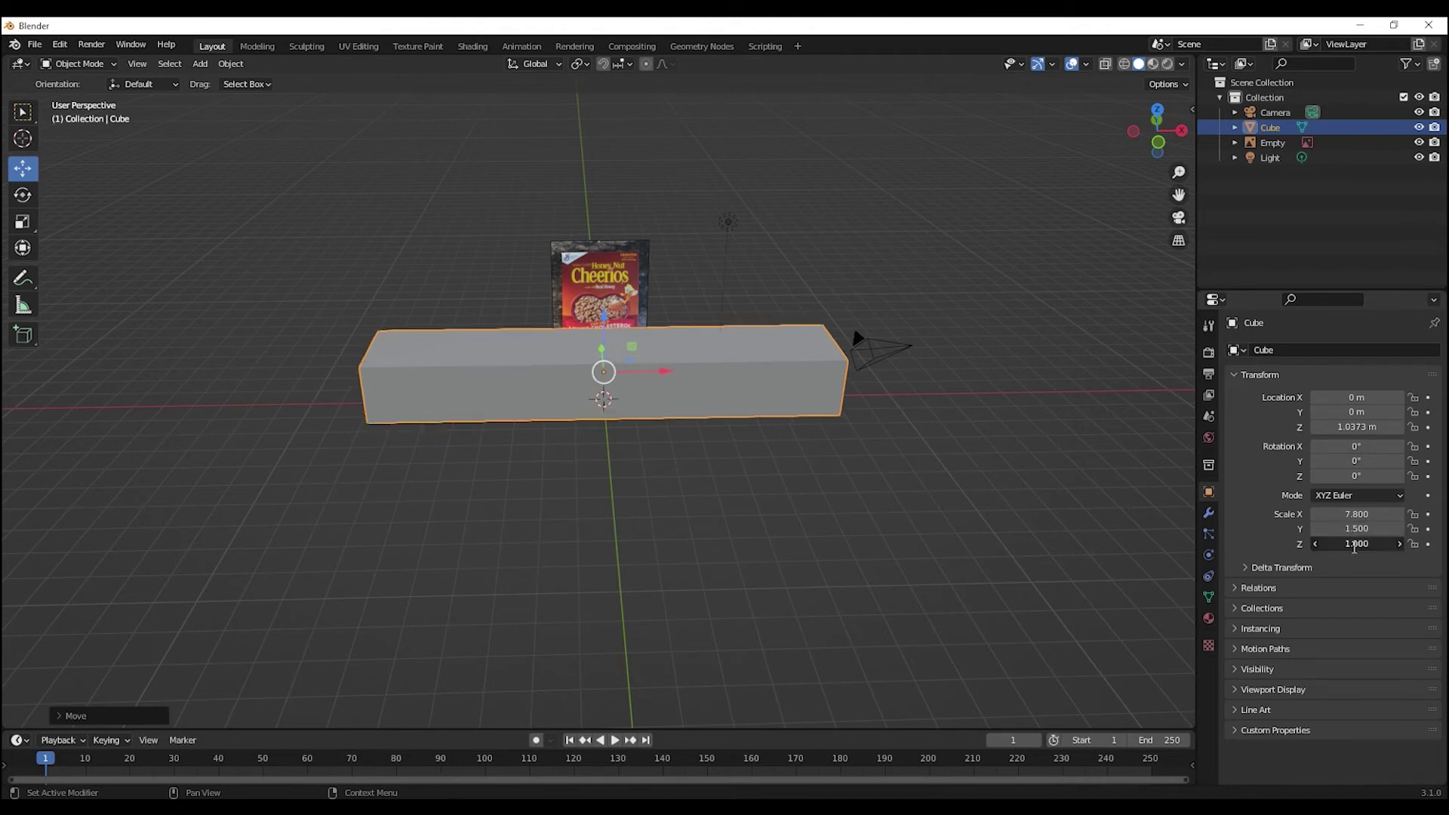
{"action": "left_click", "coordinate": [1355, 545]}
{"action": "type", "text": "11"}
{"action": "type", "text": ".5"}
{"action": "key", "text": "Return"}
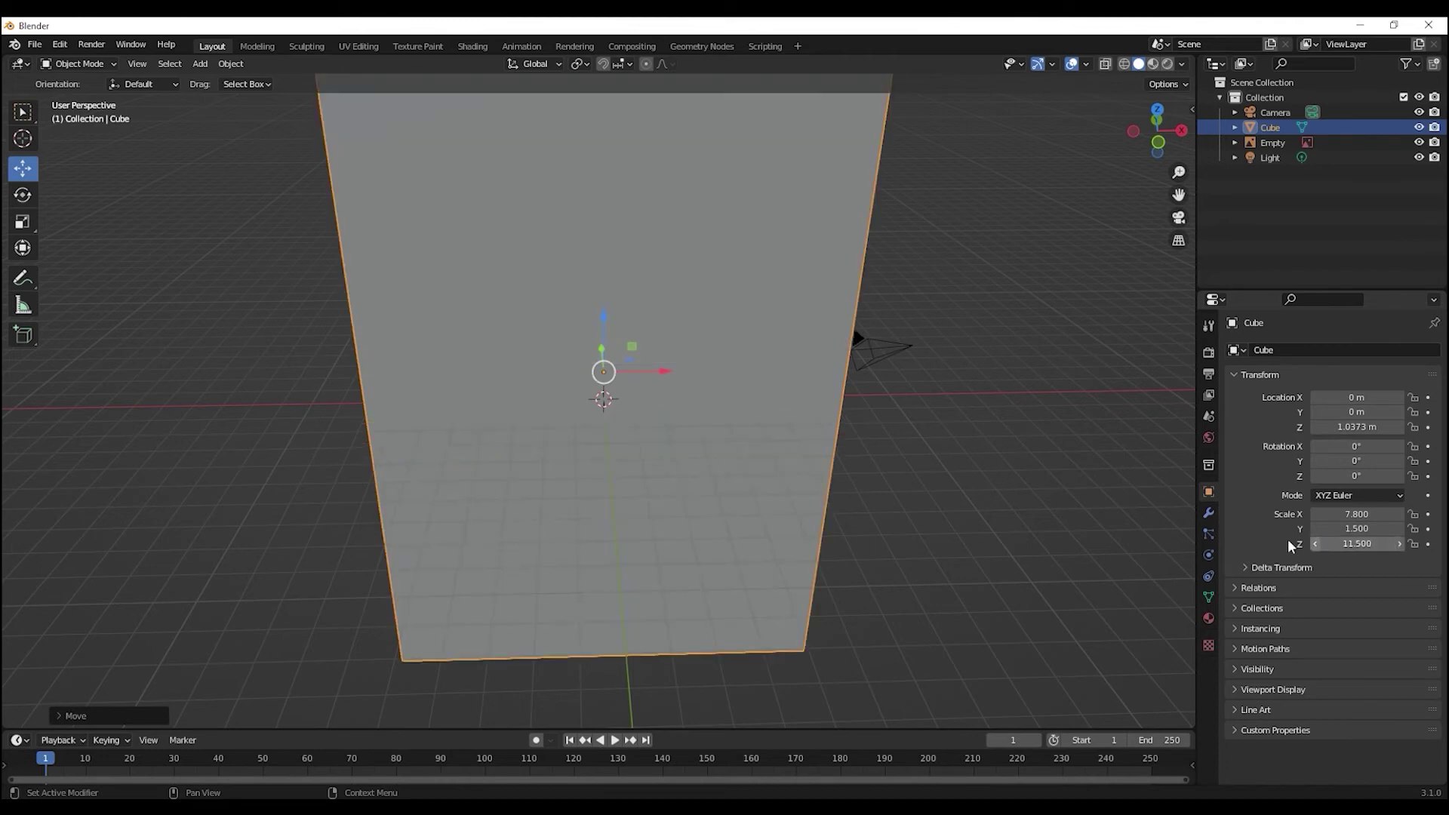
{"action": "scroll", "coordinate": [911, 459], "scroll_direction": "down", "scroll_amount": 1}
{"action": "scroll", "coordinate": [912, 459], "scroll_direction": "down", "scroll_amount": 1}
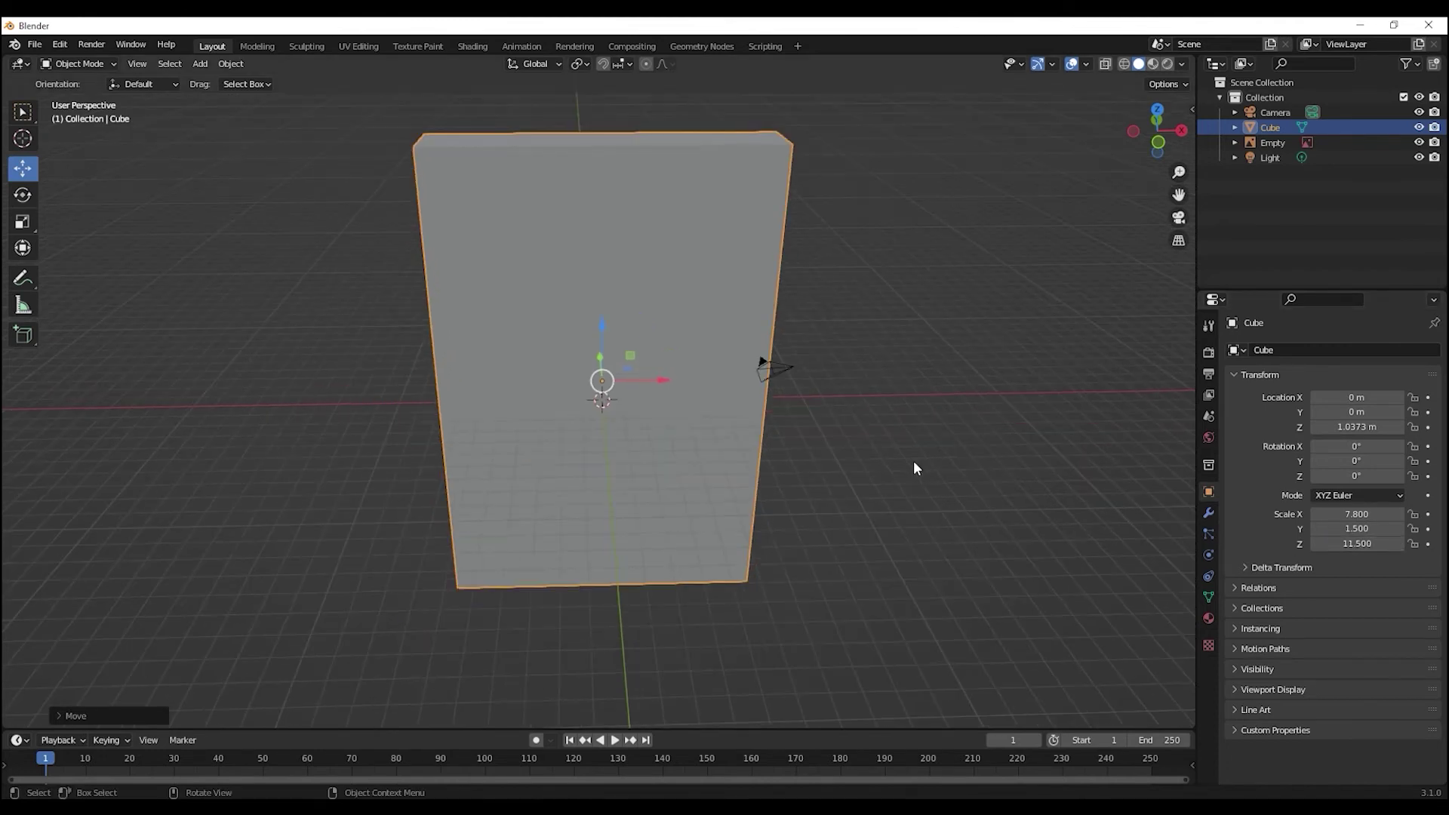
Step: Shrink the cube uniformly toward the size of the reference box
{"action": "key", "text": "shift+space"}
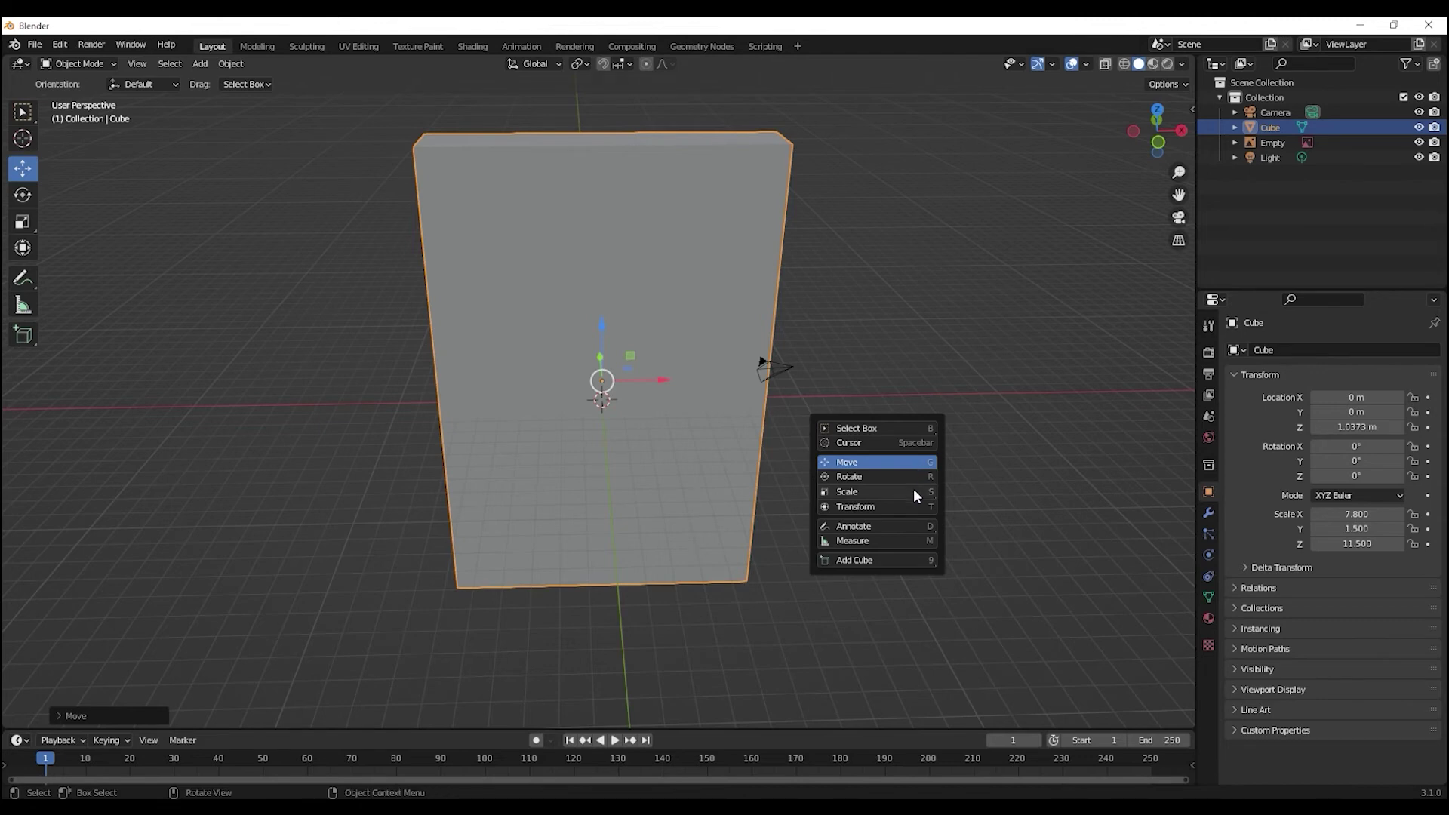
{"action": "left_click", "coordinate": [914, 490]}
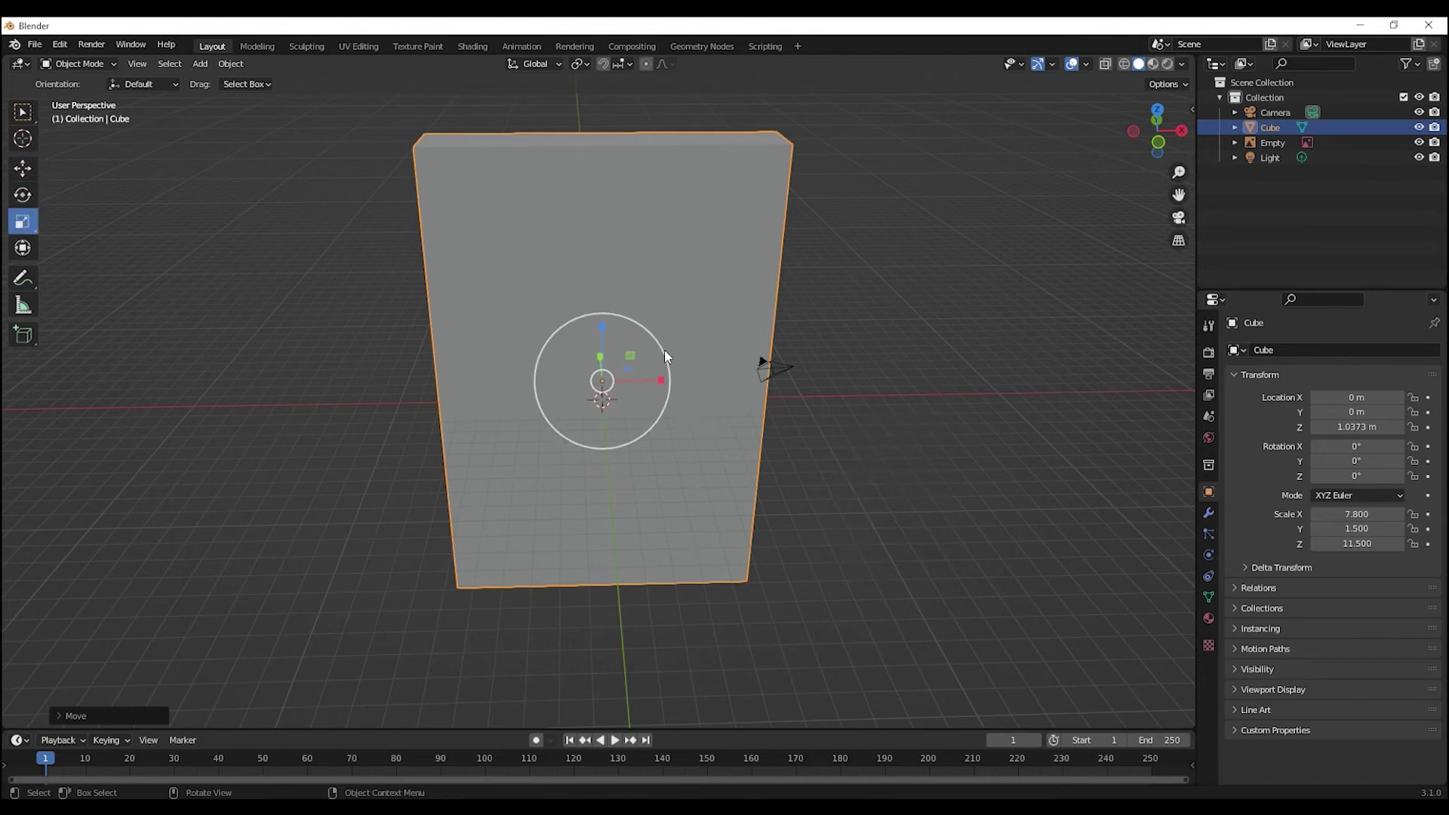
{"action": "left_click_drag", "start_coordinate": [665, 350], "coordinate": [611, 376]}
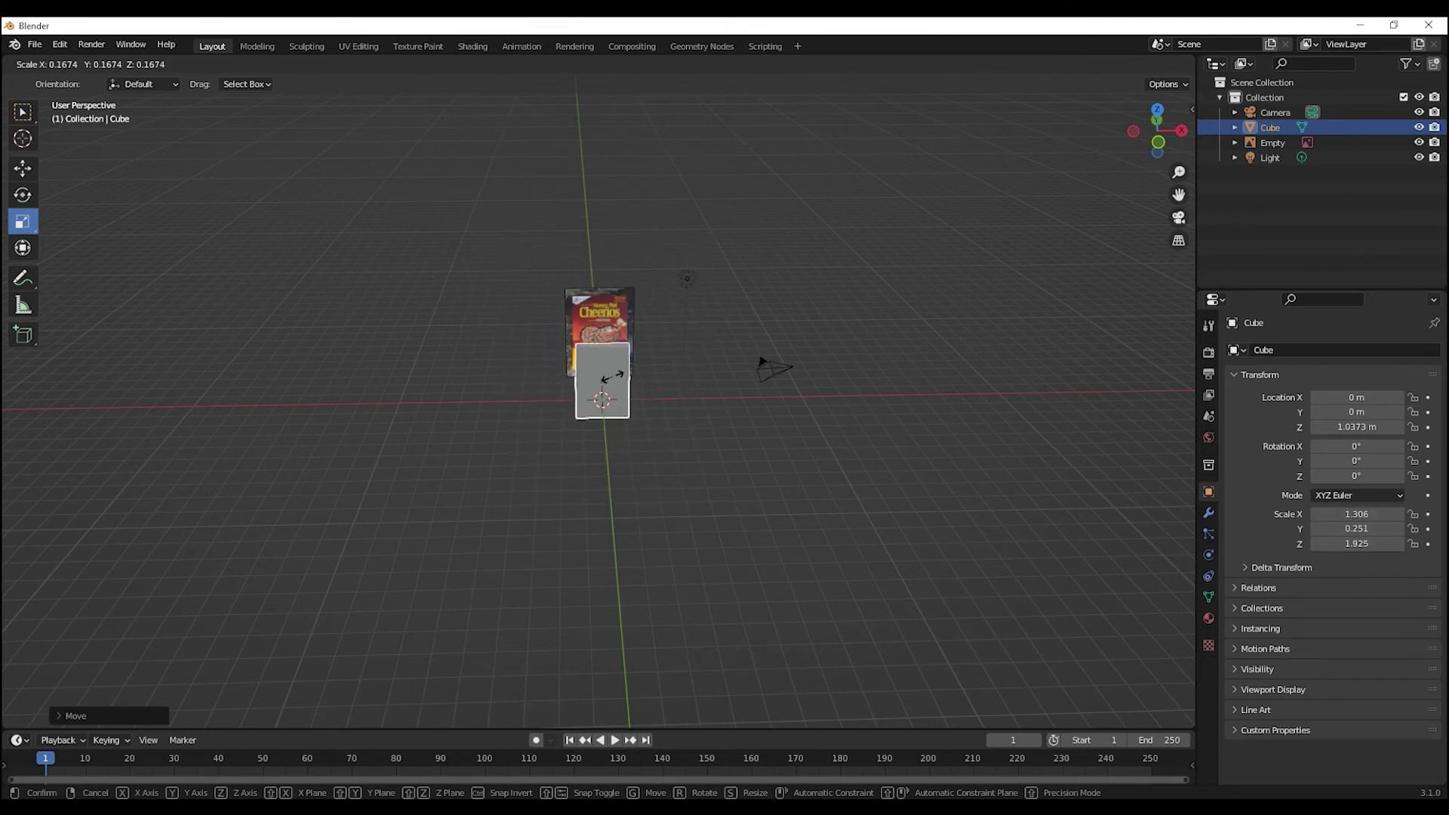
{"action": "left_click", "coordinate": [611, 376]}
{"action": "scroll", "coordinate": [602, 402], "scroll_direction": "up", "scroll_amount": 3}
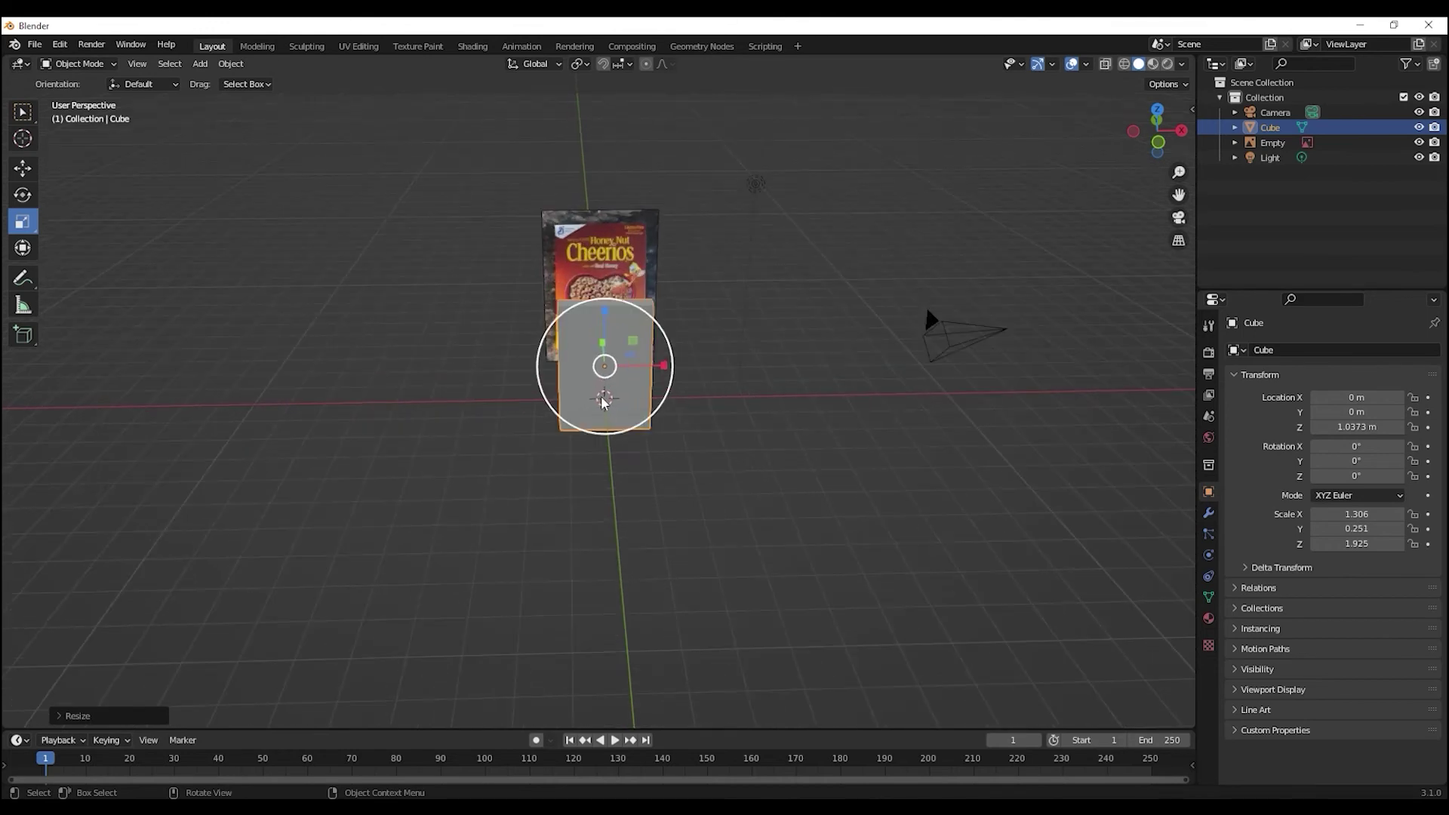
Step: In front view, raise the cube up over the cereal-box image
{"action": "left_click", "coordinate": [1158, 142]}
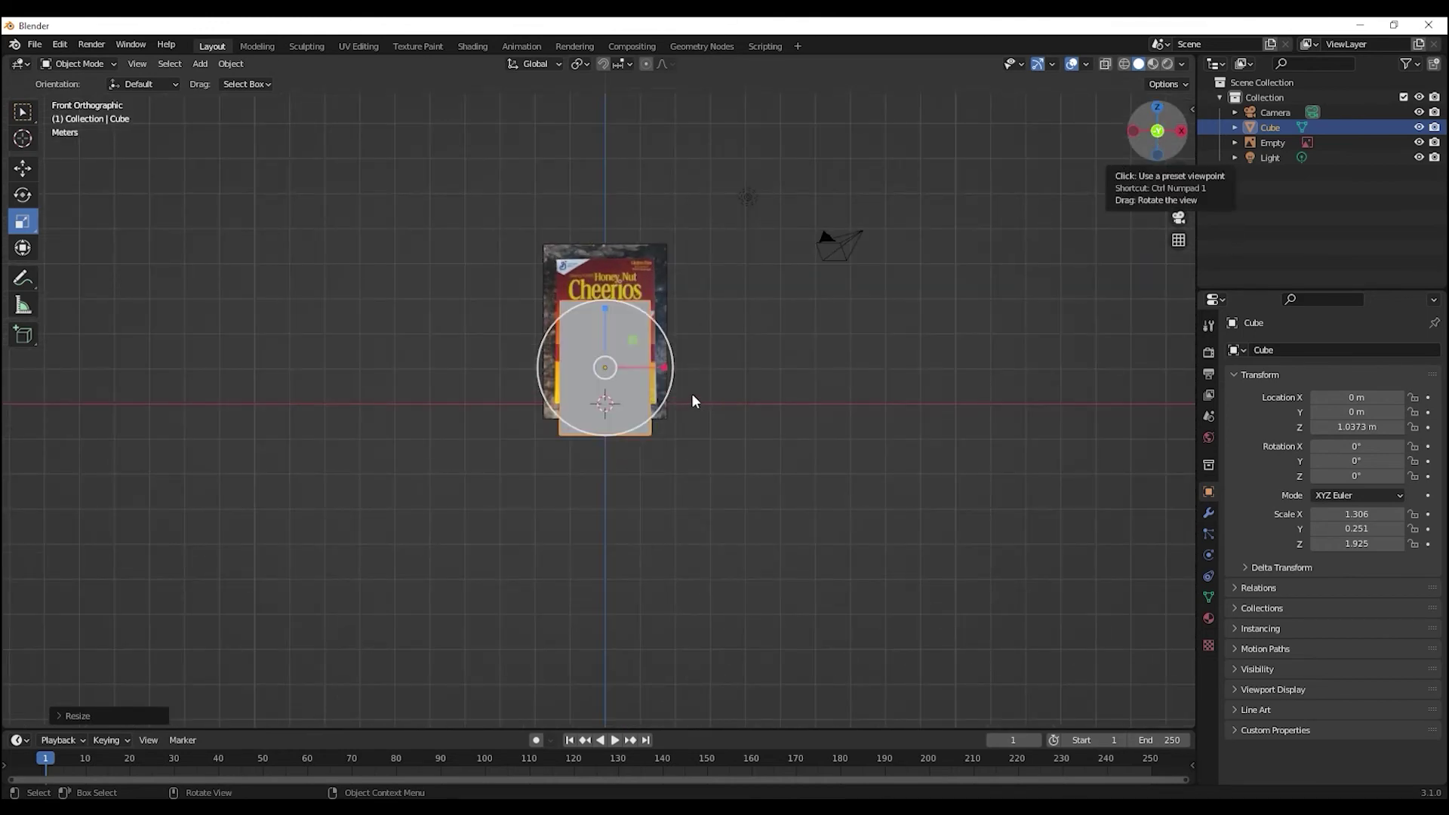
{"action": "key", "text": "shift+space"}
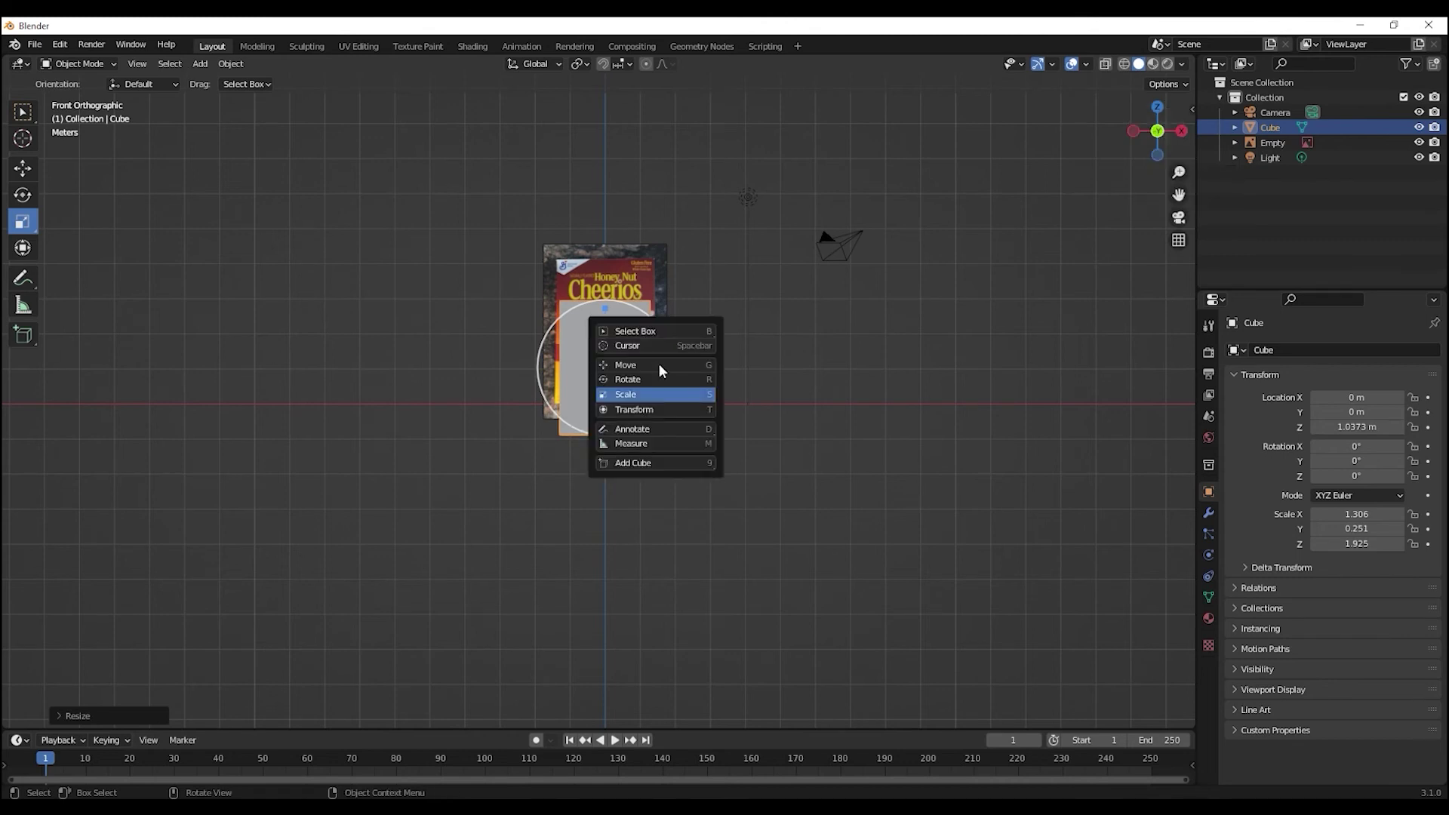
{"action": "left_click", "coordinate": [658, 364]}
{"action": "left_click_drag", "start_coordinate": [604, 305], "coordinate": [600, 262]}
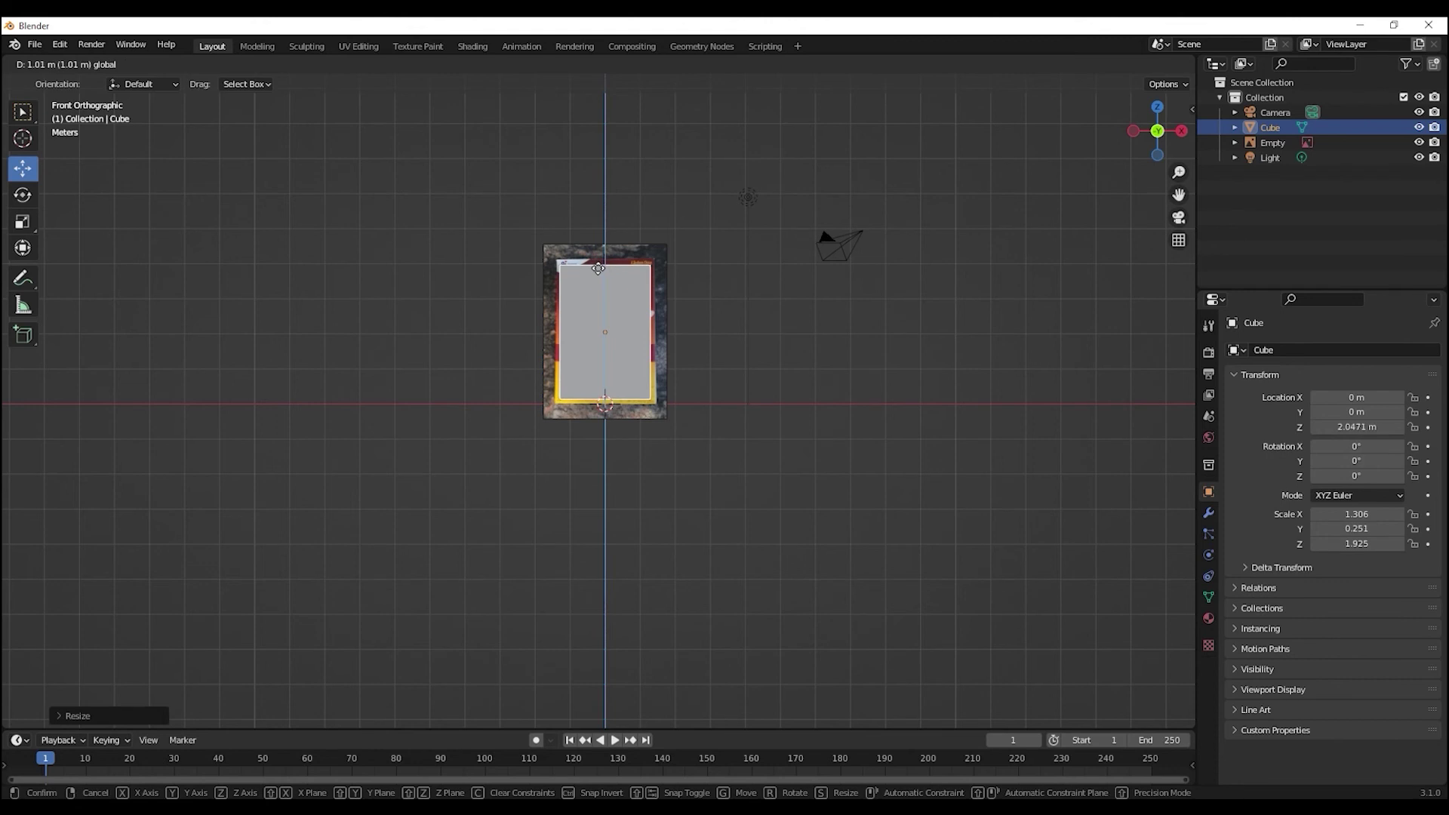
{"action": "left_click_drag", "start_coordinate": [600, 263], "coordinate": [600, 269]}
Step: Enlarge the cube to fill the box outline, about 1.43 × 0.27 × 2.10
{"action": "key", "text": "shift+space"}
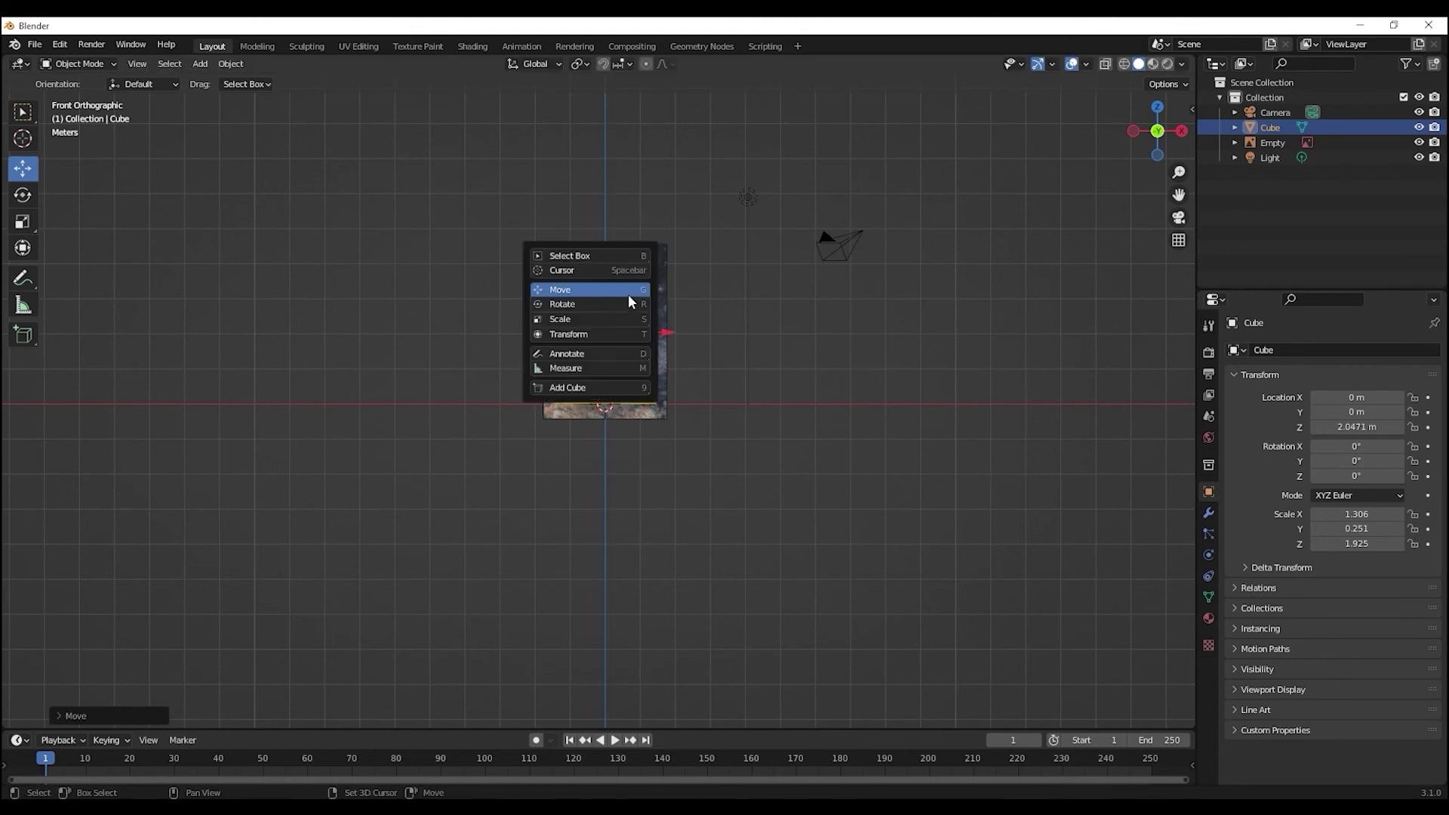
{"action": "key", "text": "s"}
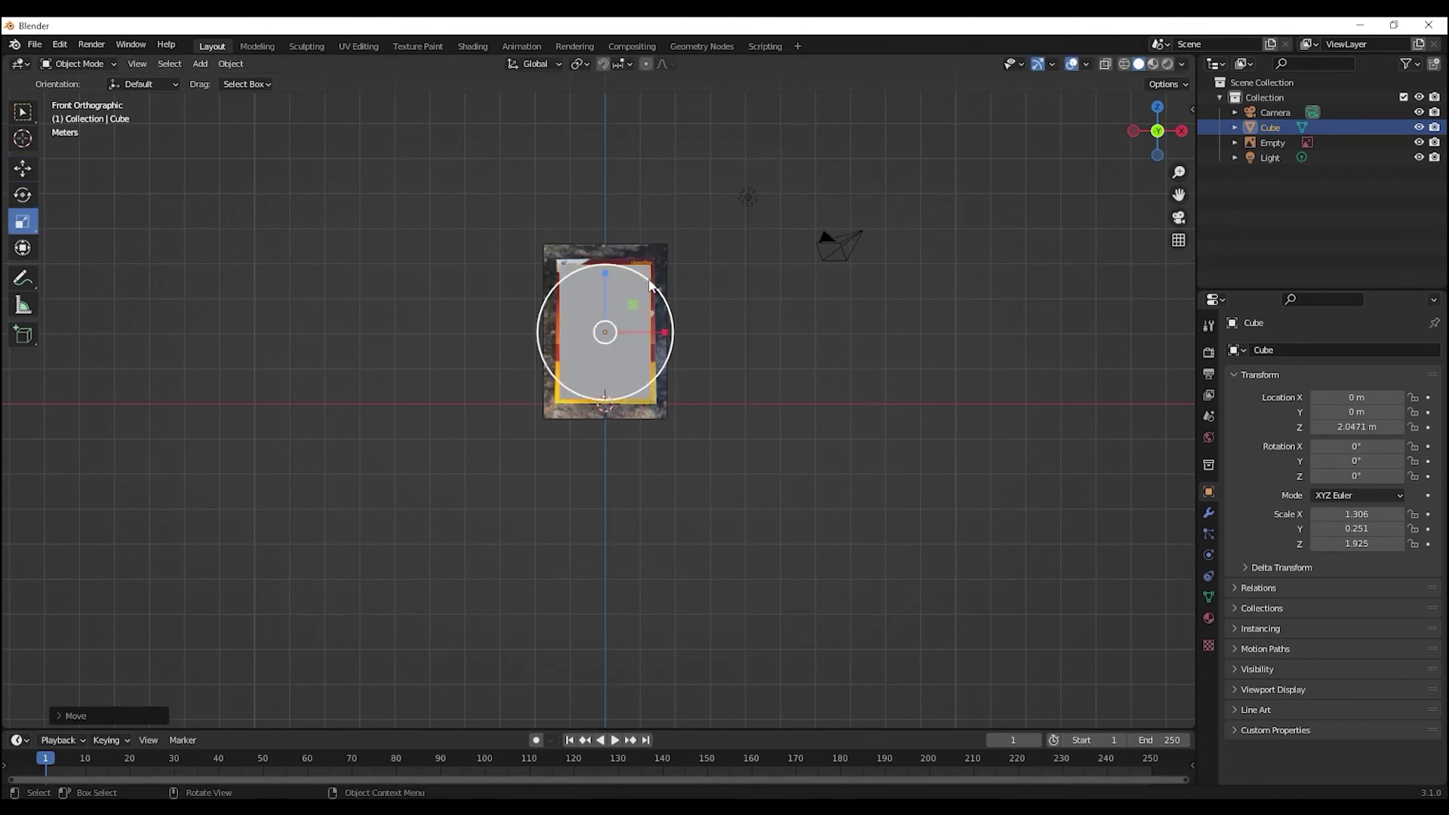
{"action": "left_click_drag", "start_coordinate": [652, 287], "coordinate": [657, 283]}
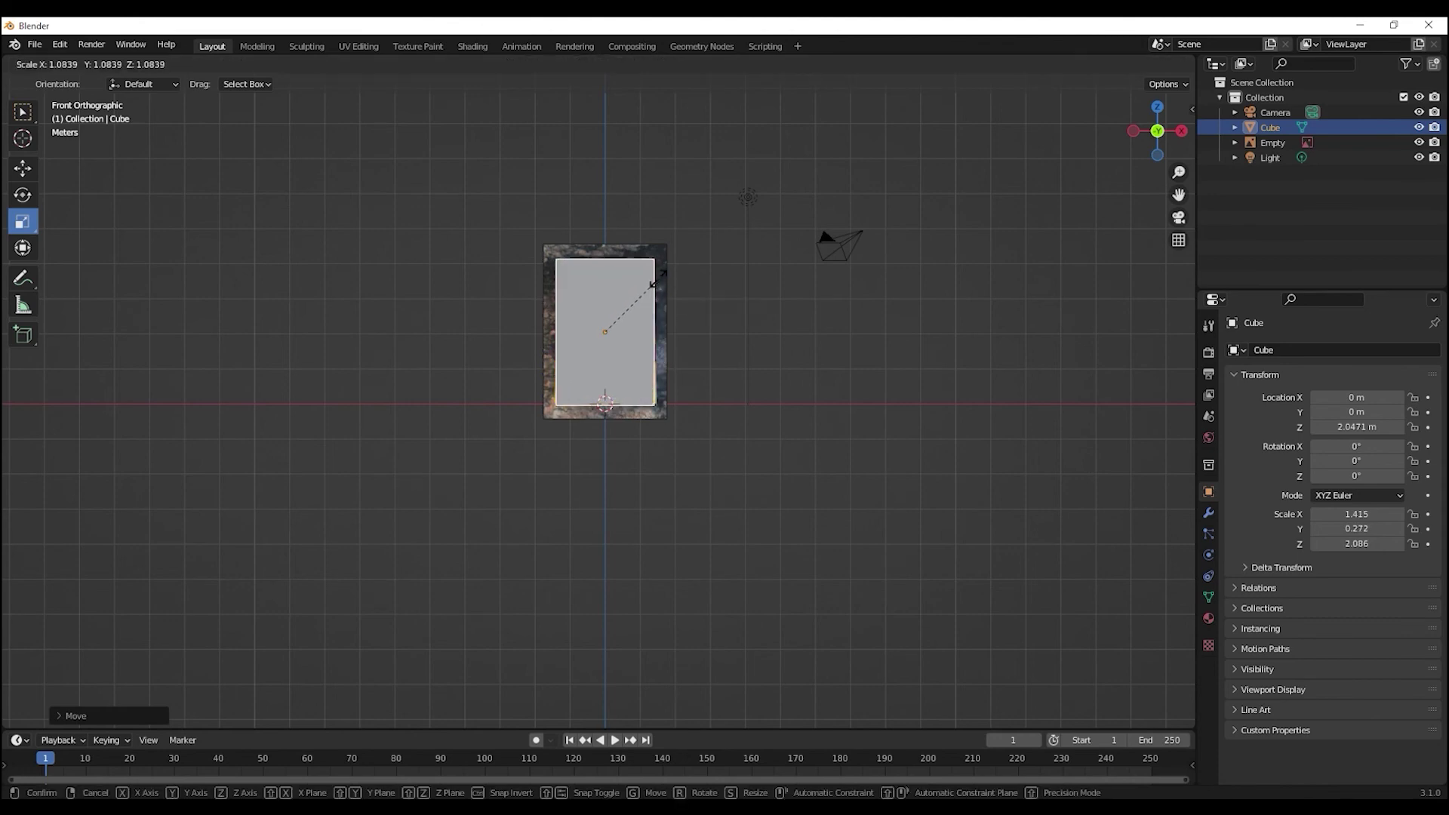
{"action": "mouse_move", "coordinate": [610, 453]}
{"action": "middle_mouse_down"}
{"action": "mouse_move", "coordinate": [686, 483]}
{"action": "mouse_move", "coordinate": [504, 499]}
{"action": "mouse_move", "coordinate": [676, 511]}
{"action": "mouse_move", "coordinate": [614, 508]}
{"action": "mouse_move", "coordinate": [693, 495]}
{"action": "mouse_move", "coordinate": [755, 378]}
{"action": "middle_mouse_up"}
{"action": "left_click", "coordinate": [585, 490]}
Step: Hide the reference-image Empty in the viewport from the Outliner
{"action": "left_click", "coordinate": [770, 253]}
{"action": "key", "text": "shift+space"}
{"action": "key", "text": "g"}
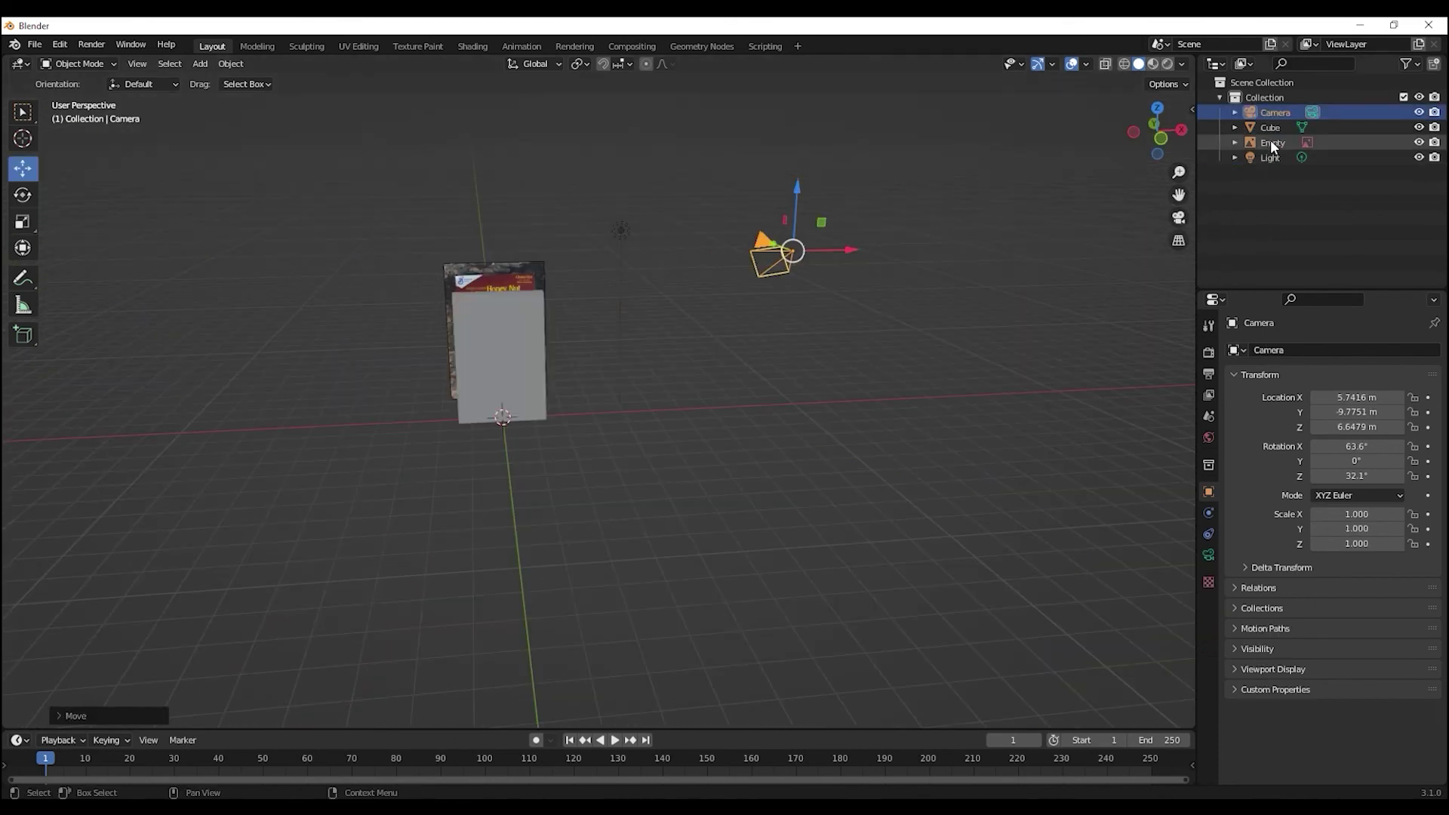
{"action": "mouse_move", "coordinate": [634, 520]}
{"action": "middle_mouse_down"}
{"action": "mouse_move", "coordinate": [679, 521]}
{"action": "mouse_move", "coordinate": [586, 553]}
{"action": "mouse_move", "coordinate": [670, 506]}
{"action": "mouse_move", "coordinate": [610, 513]}
{"action": "mouse_move", "coordinate": [660, 528]}
{"action": "middle_mouse_up"}
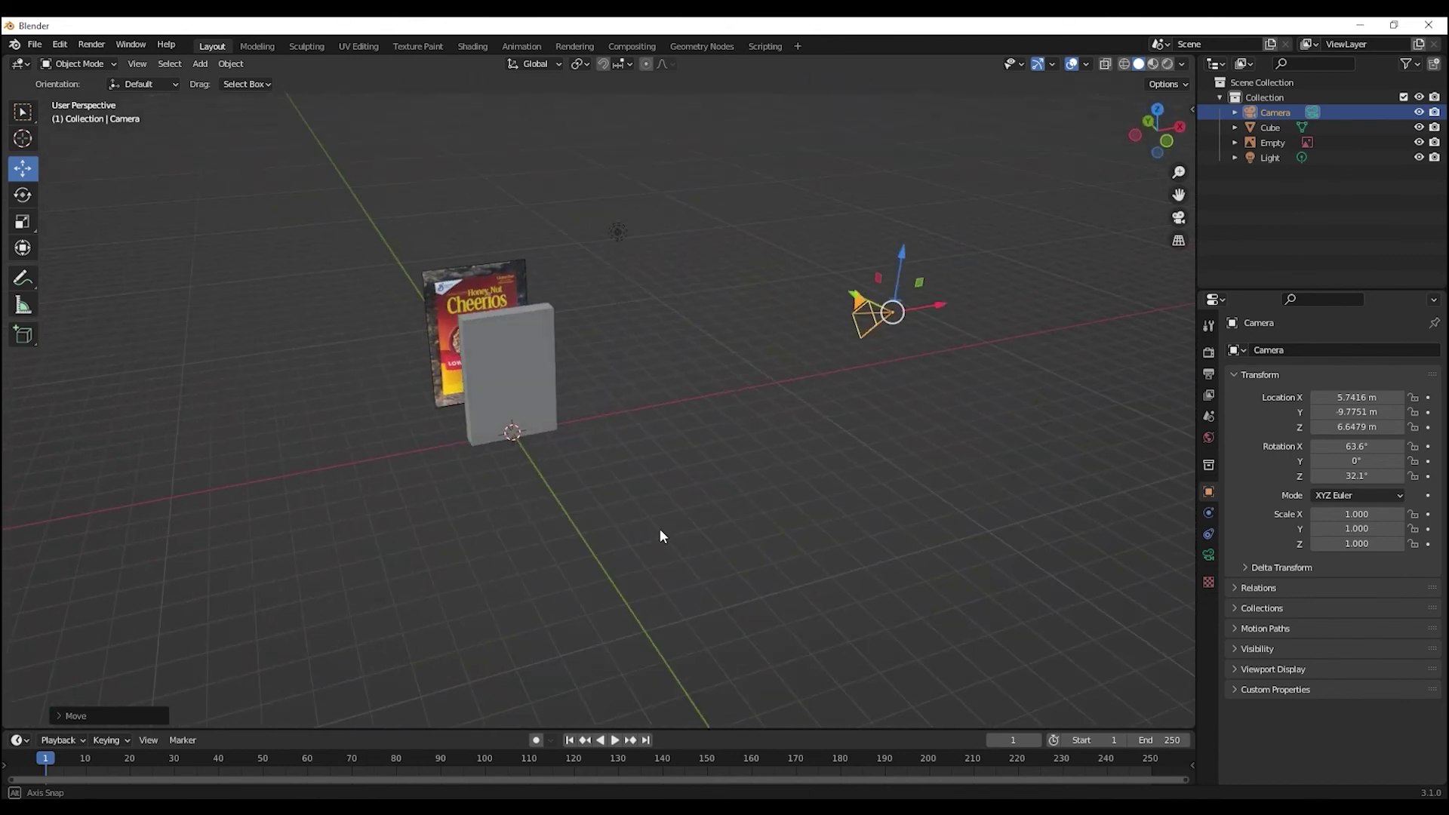
{"action": "left_click", "coordinate": [1284, 142]}
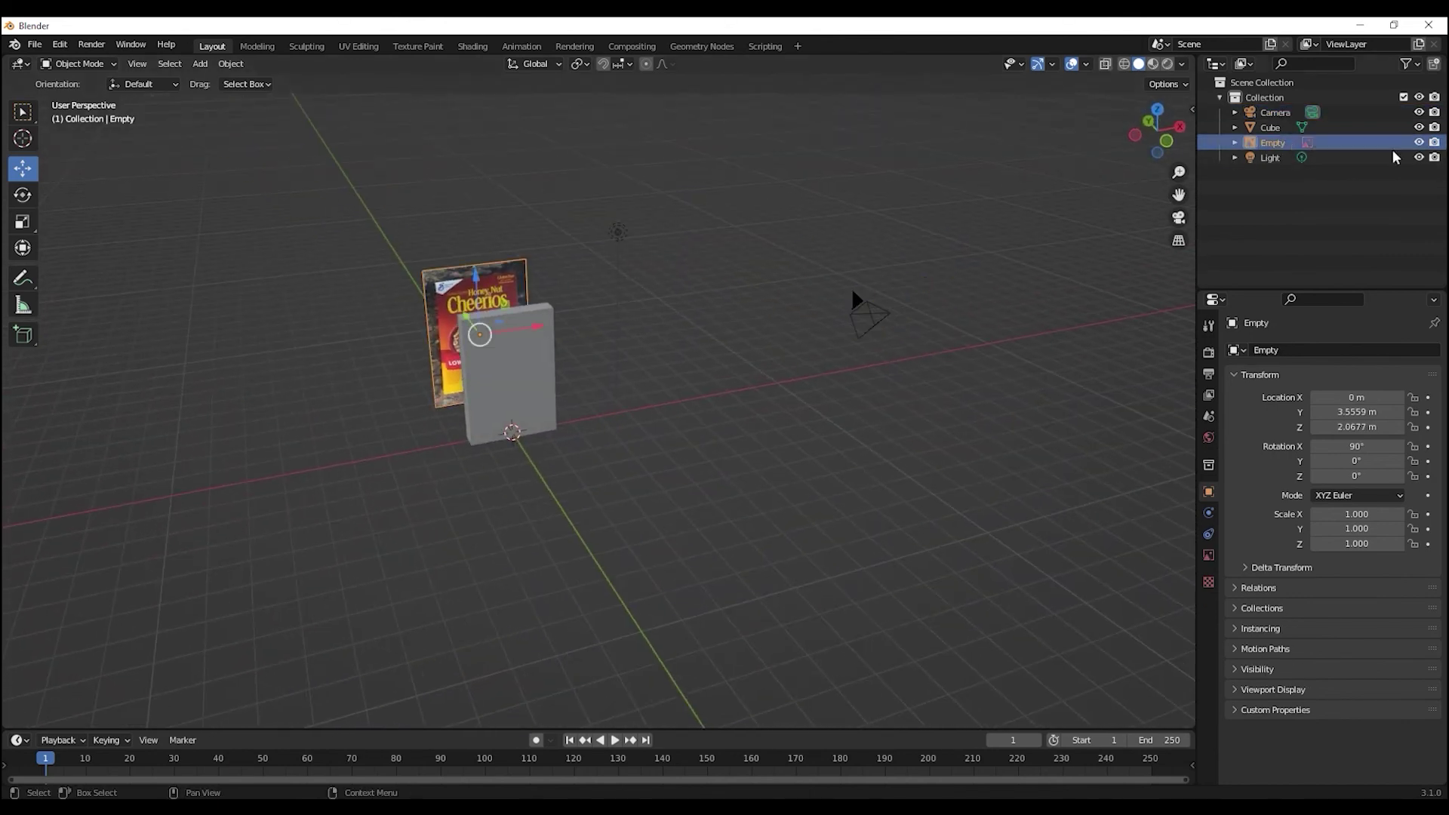
{"action": "left_click", "coordinate": [1419, 143]}
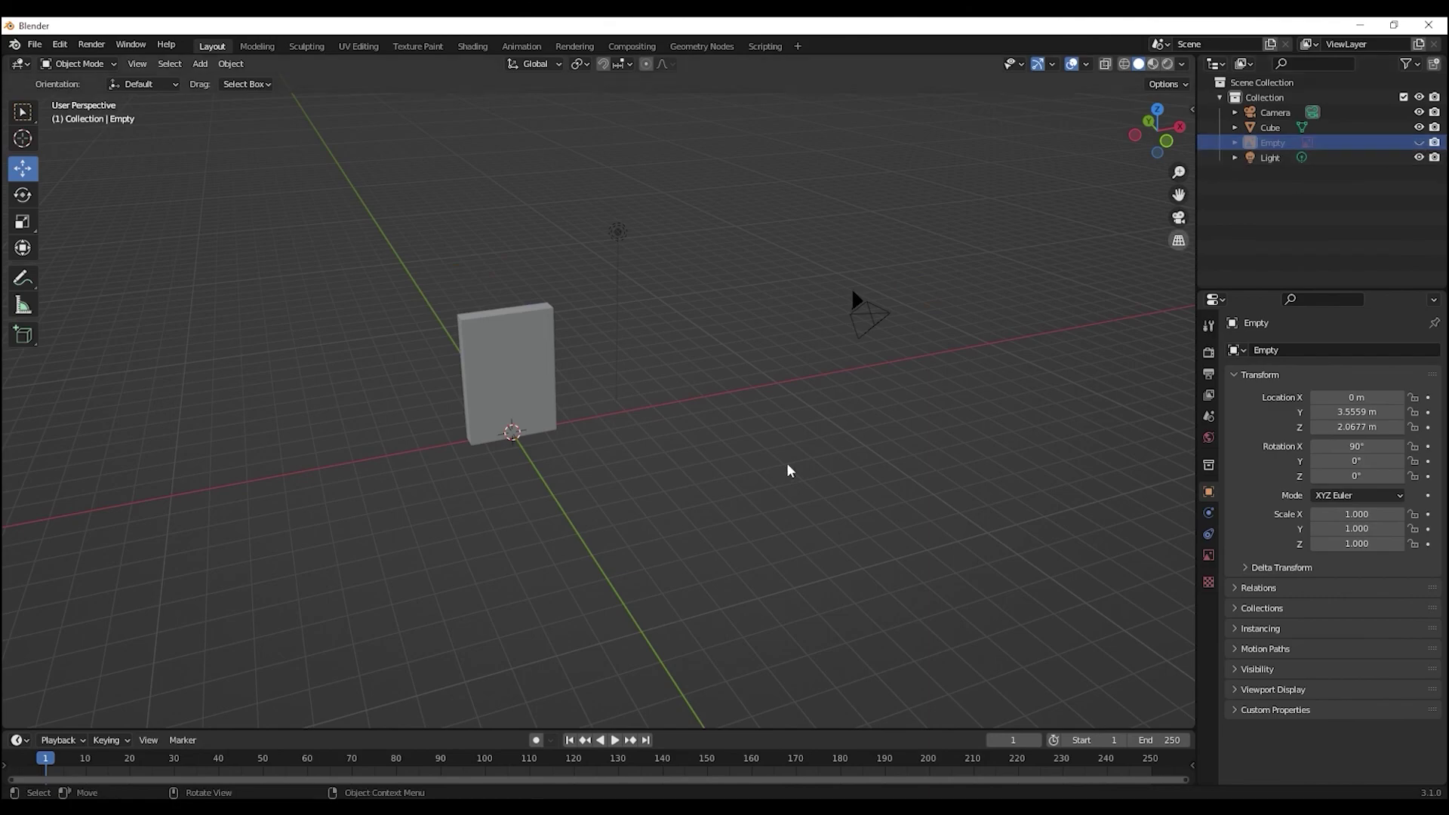